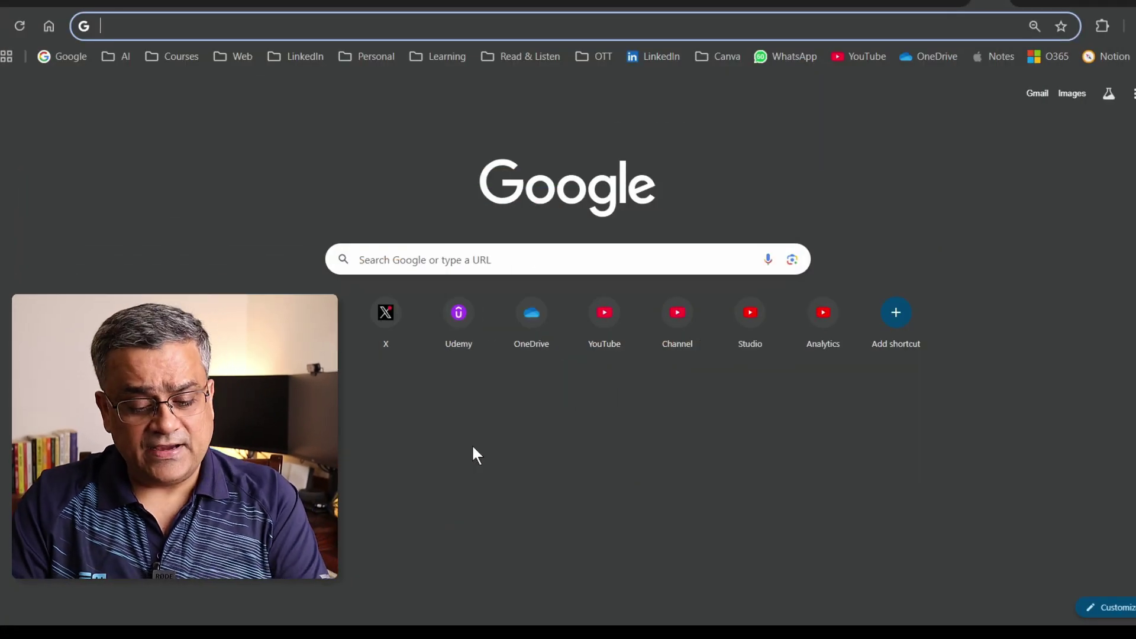
pyautogui.write('https://chat.mistral.ai/')
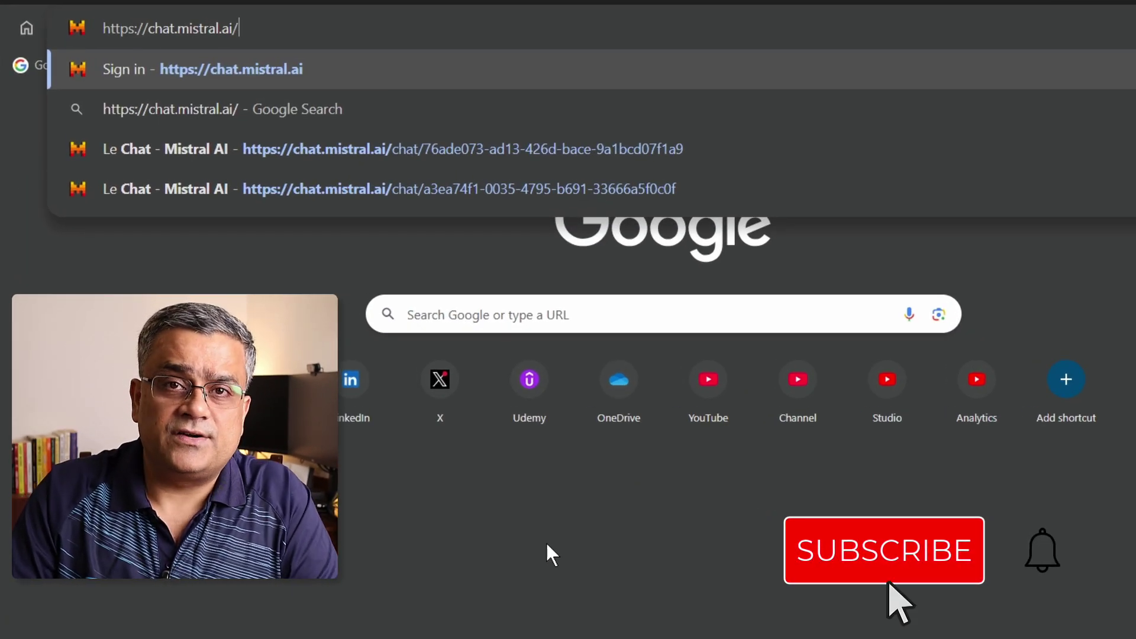
pyautogui.press('Return')
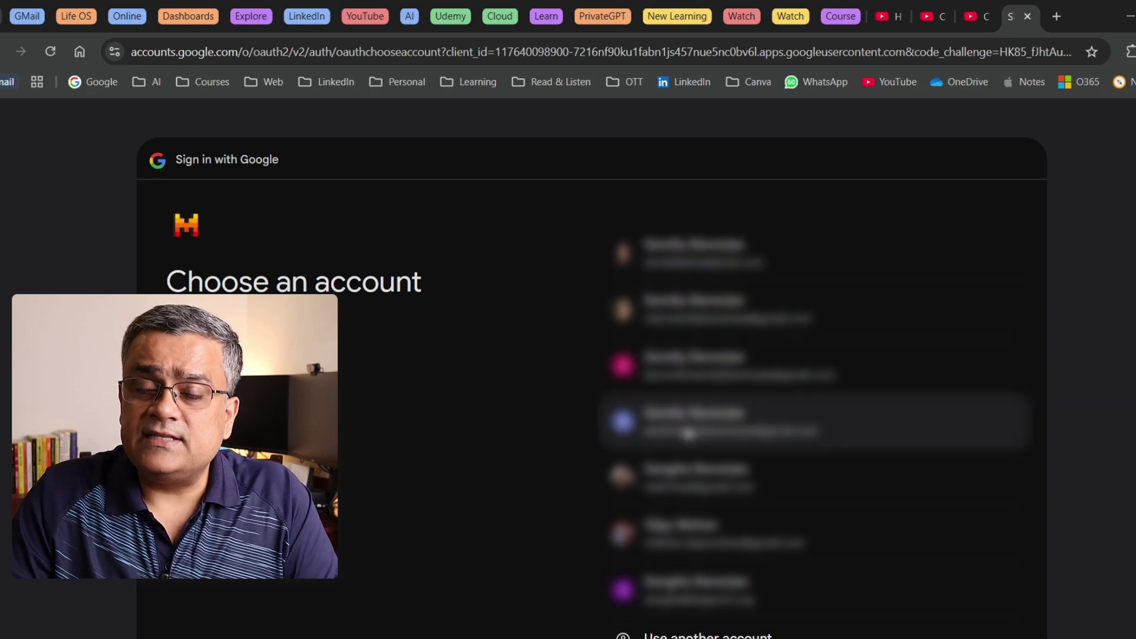
pyautogui.click(686, 434)
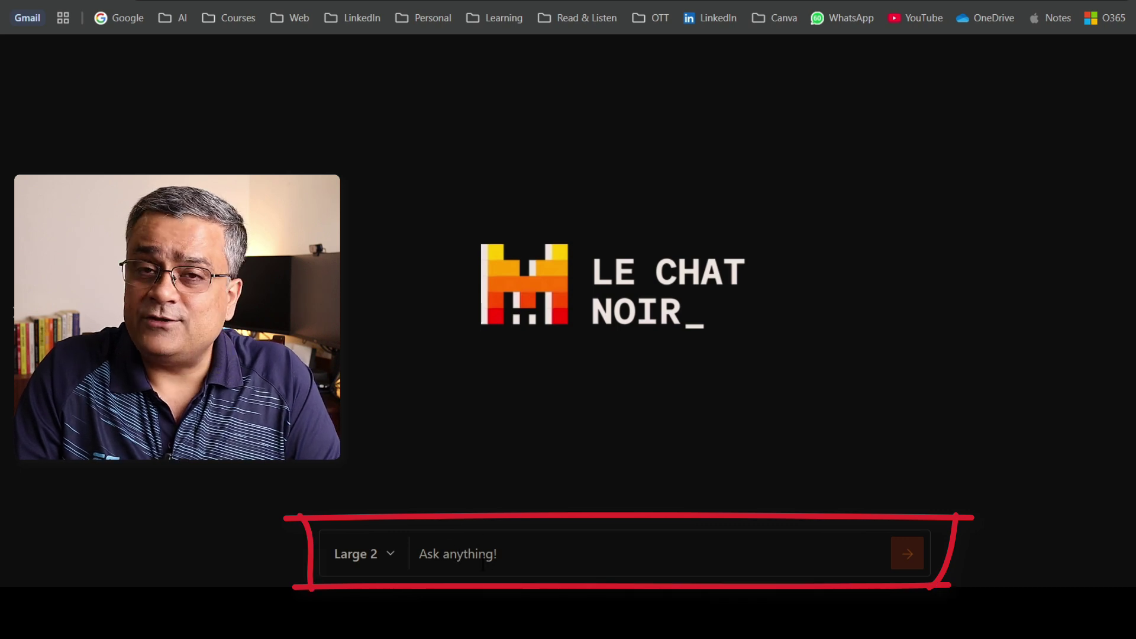
# Ask Mistral Large 2 for a detailed PowerPoint presentation on time management with best practices, real life tips & tricks, books and YouTube video references
pyautogui.click(393, 562)
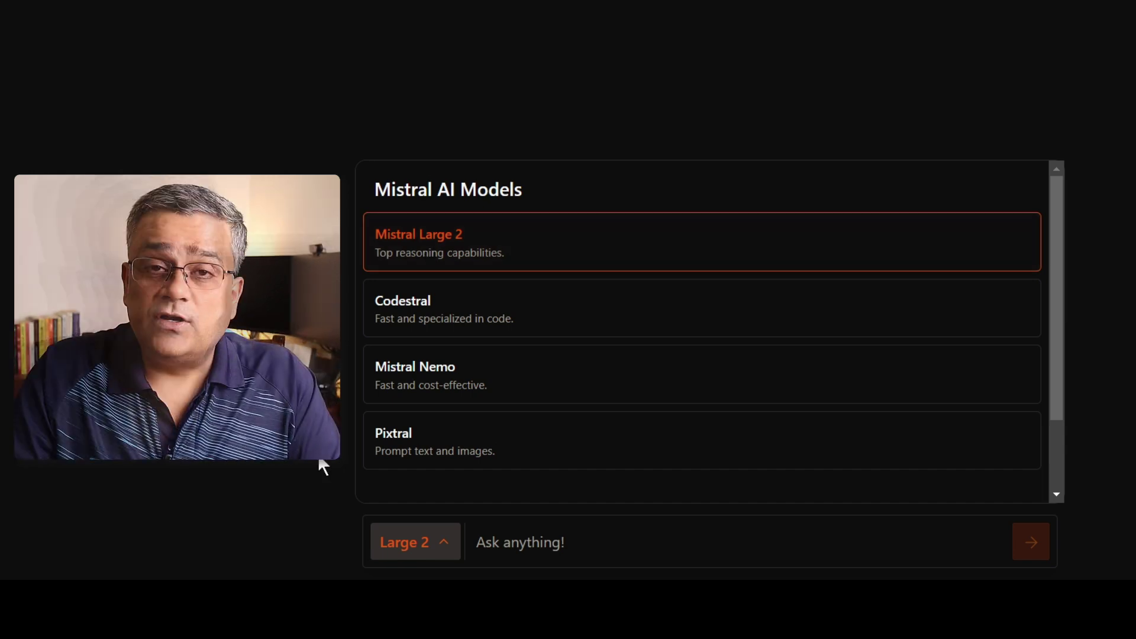
pyautogui.click(447, 547)
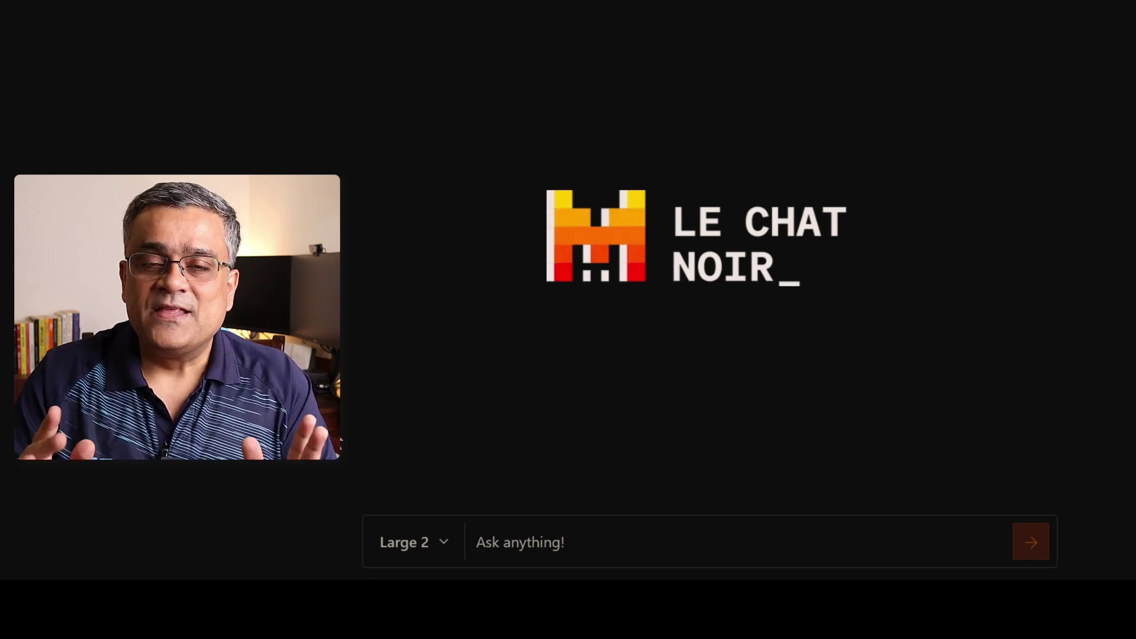
pyautogui.write('Please help me generating a detailed PowerPoint presentations on time management covering best practices to improve on time management along with real life tips & tricks. Also add few books & YouTube video references which can help to improve time management skills.')
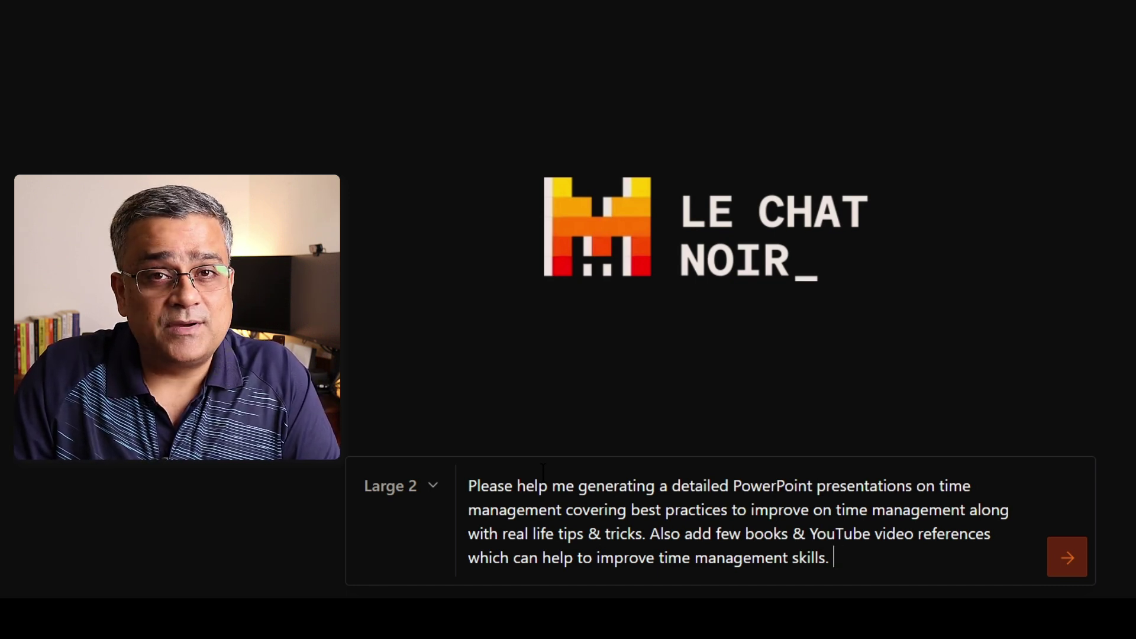
pyautogui.press('Return')
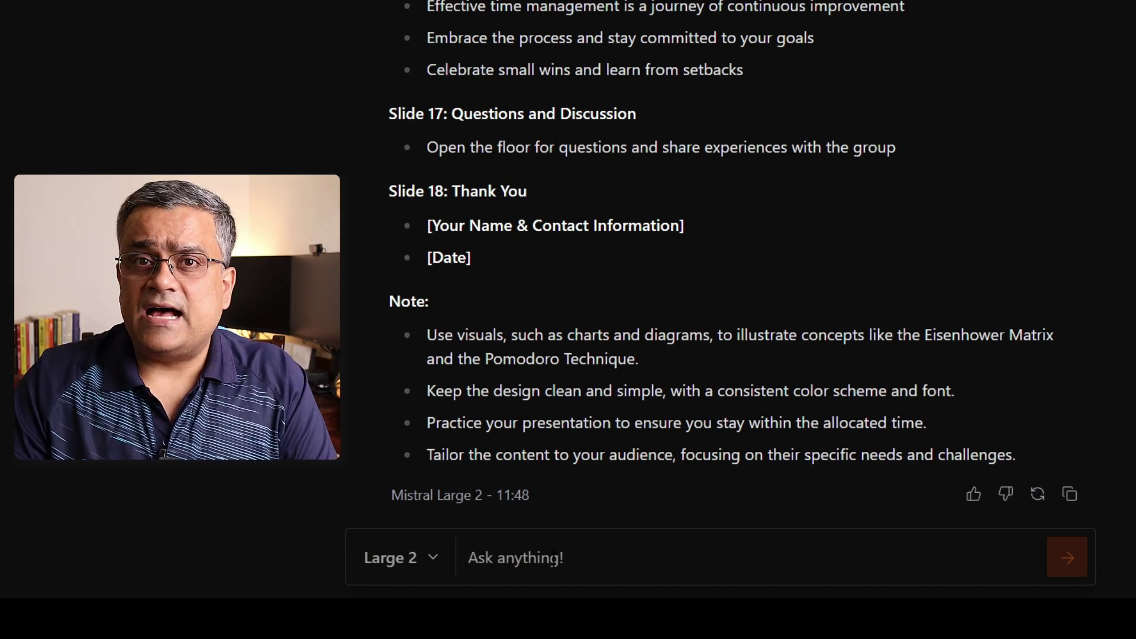
# Ask the chatbot to generate the actual presentation in pptx format and read through its reply
pyautogui.write('Can you generate the actual presentation in pptx format for me?')
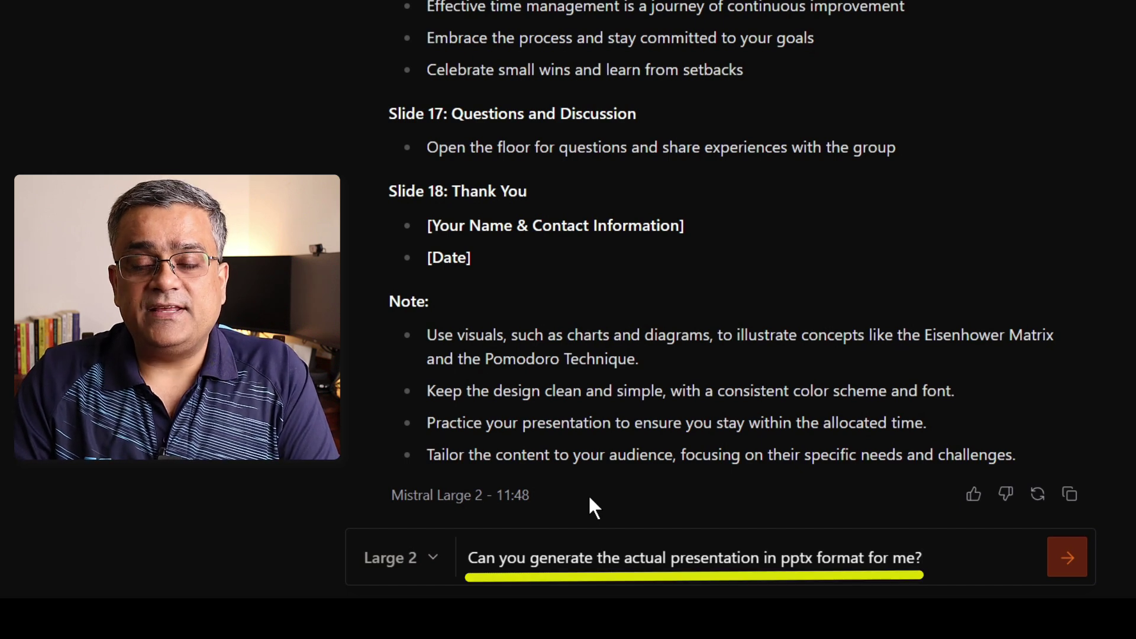
pyautogui.press('Return')
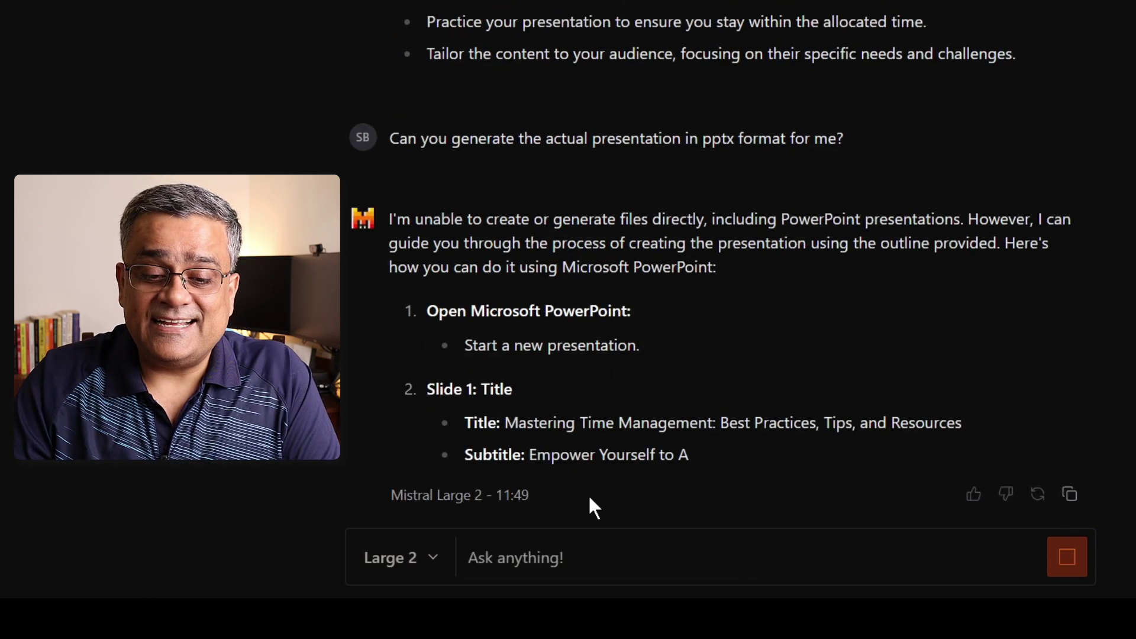
pyautogui.scroll(3, 652, 413)
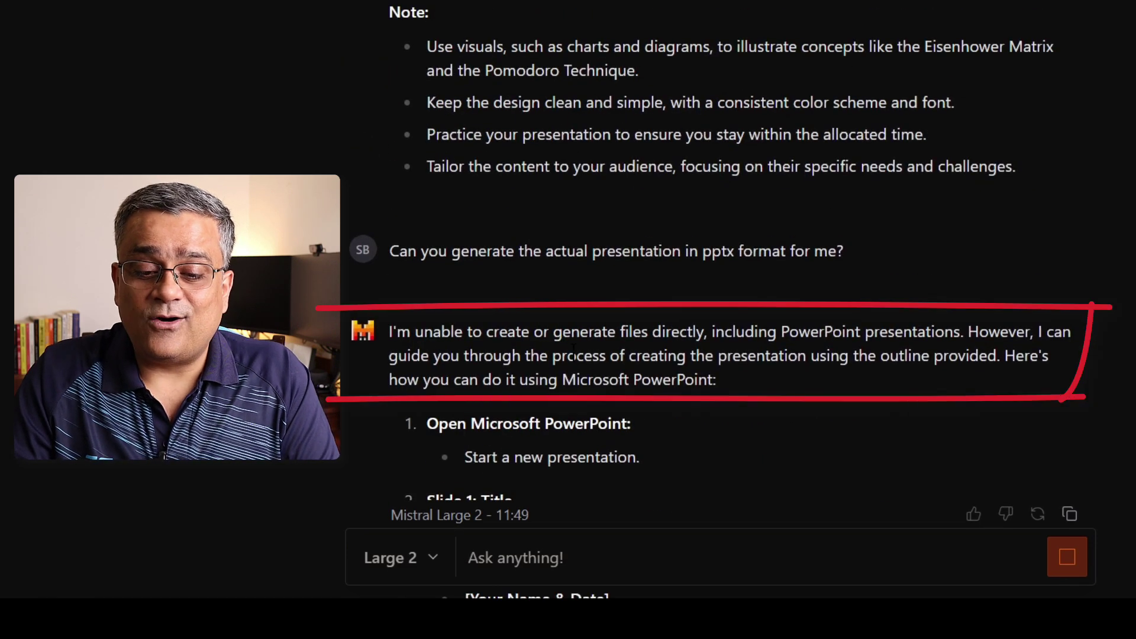
pyautogui.scroll(-5, 634, 495)
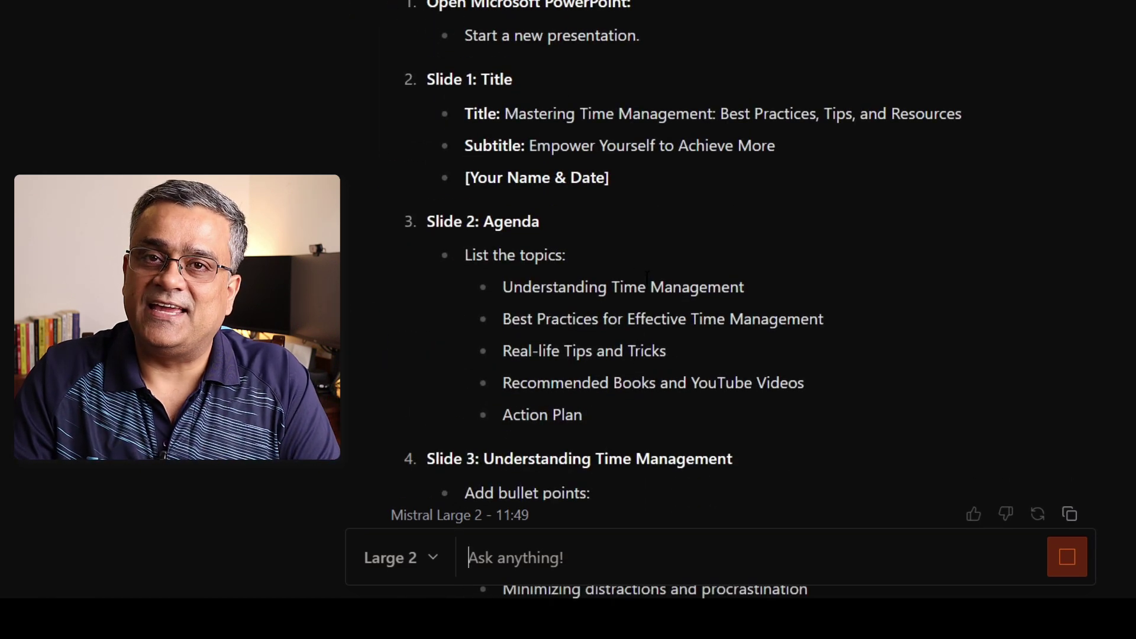
pyautogui.scroll(-10, 672, 190)
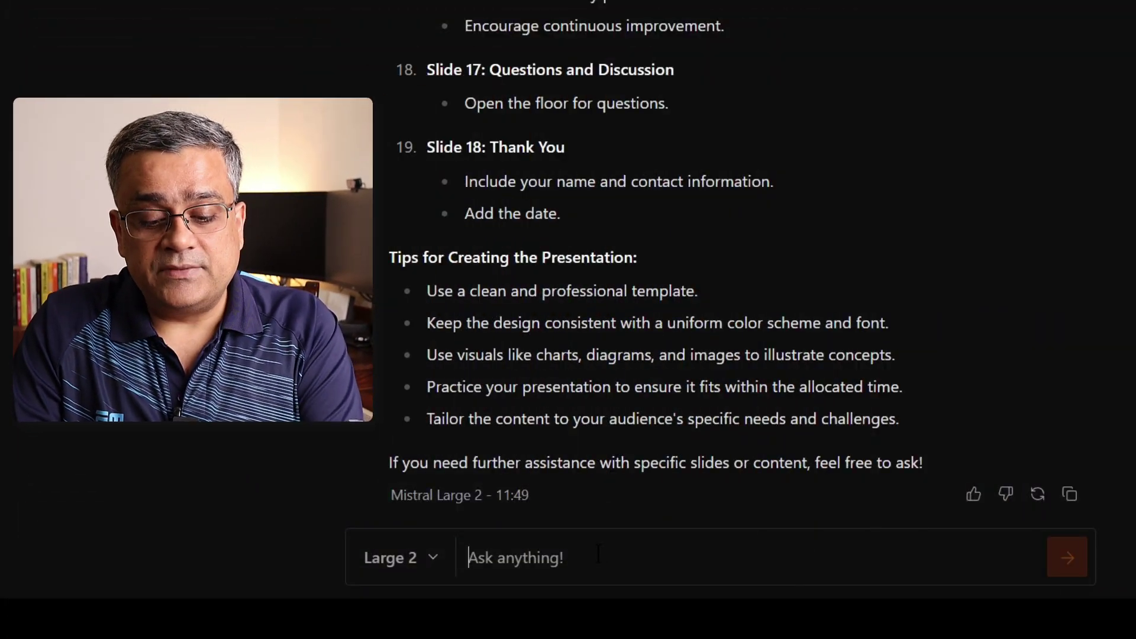
# Request VBA code that generates the time management presentation with tips, books and YouTube references, and copy the returned code
pyautogui.write('Please help me with VBA code to generate a detailed PowerPoint presentations on time management covering best practices to improve on time management along with real life tips & tricks. Also add few books & YouTube video references which can help to improve time management skills. I will paste this VBA code directly to generate the presentation.')
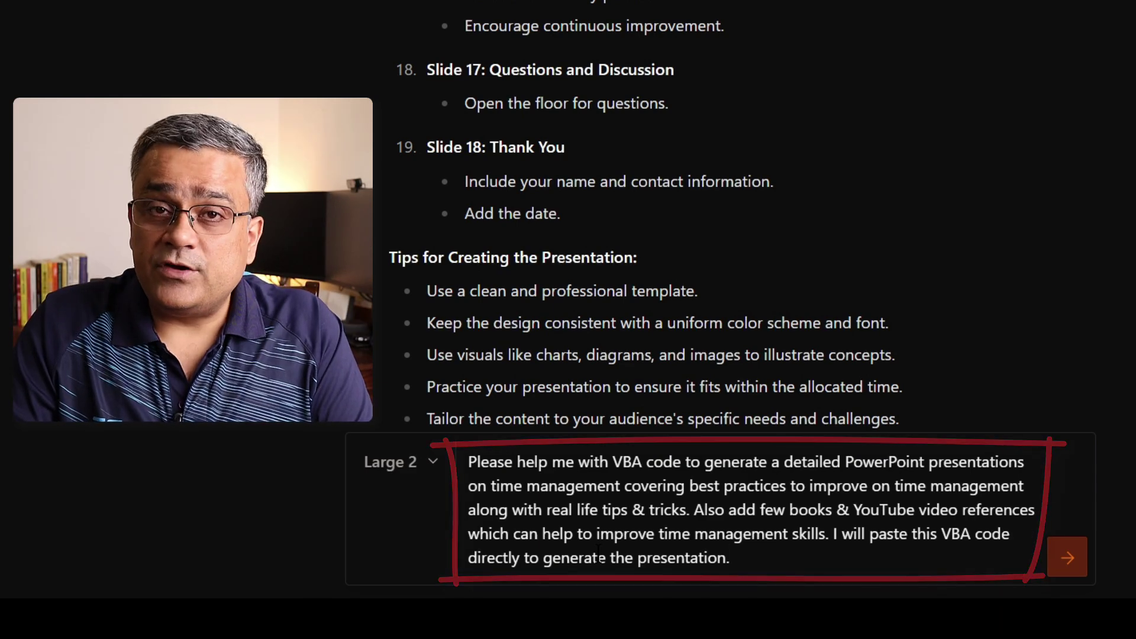
pyautogui.press('Return')
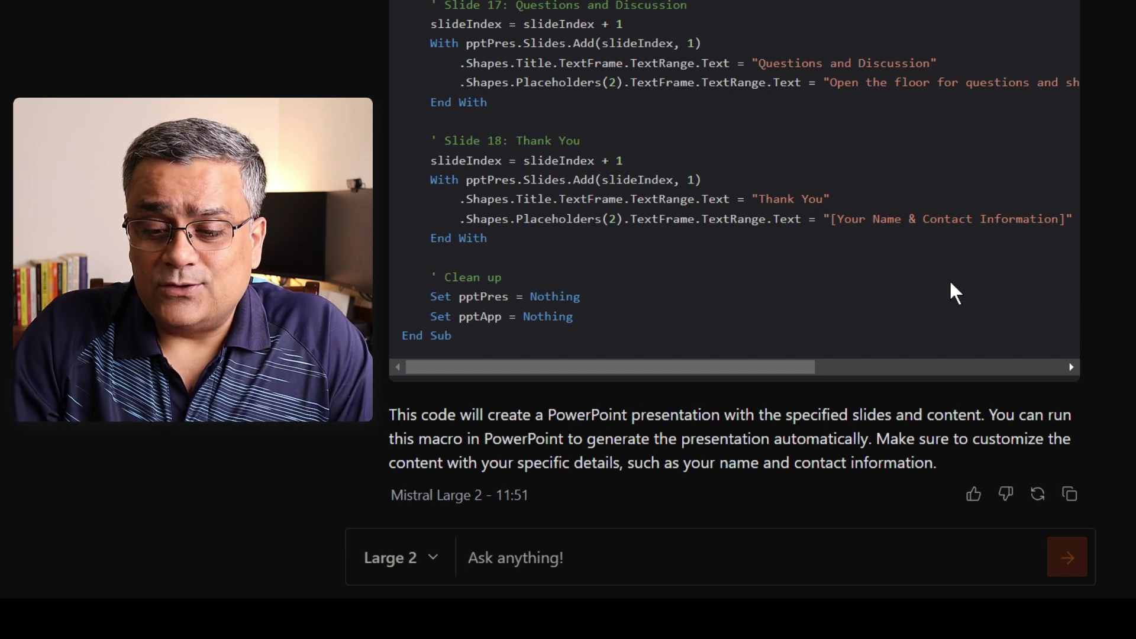
pyautogui.scroll(20, 1099, 234)
pyautogui.scroll(4, 1098, 237)
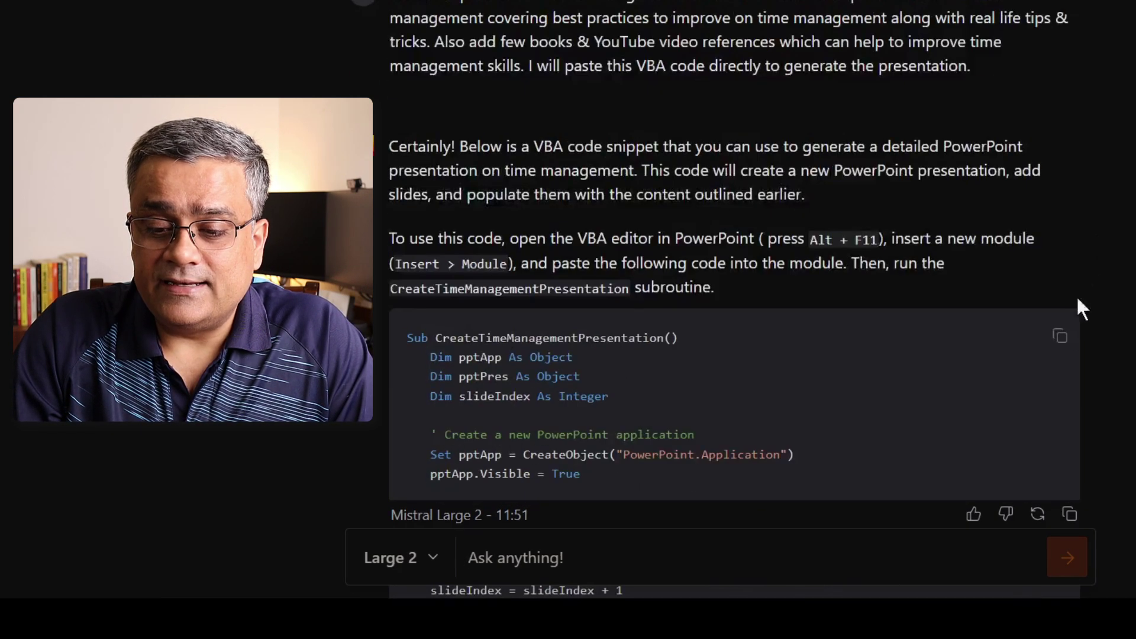
pyautogui.click(1061, 338)
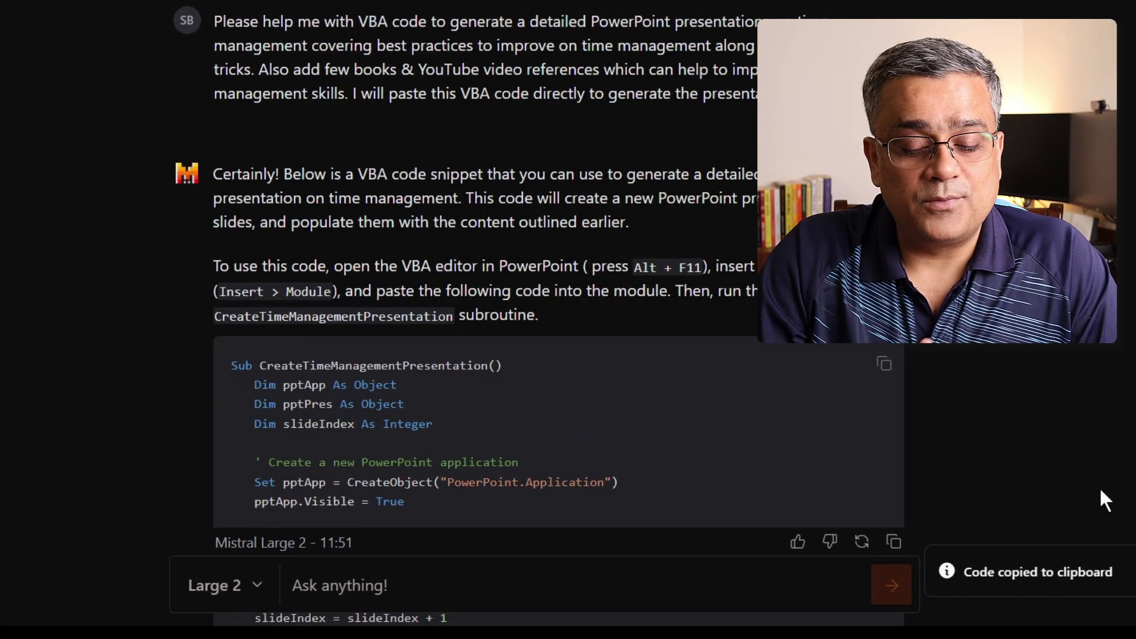
# Switch to PowerPoint and create a blank presentation
pyautogui.press('super')
pyautogui.scroll(-5, 71, 363)
pyautogui.click(249, 421)
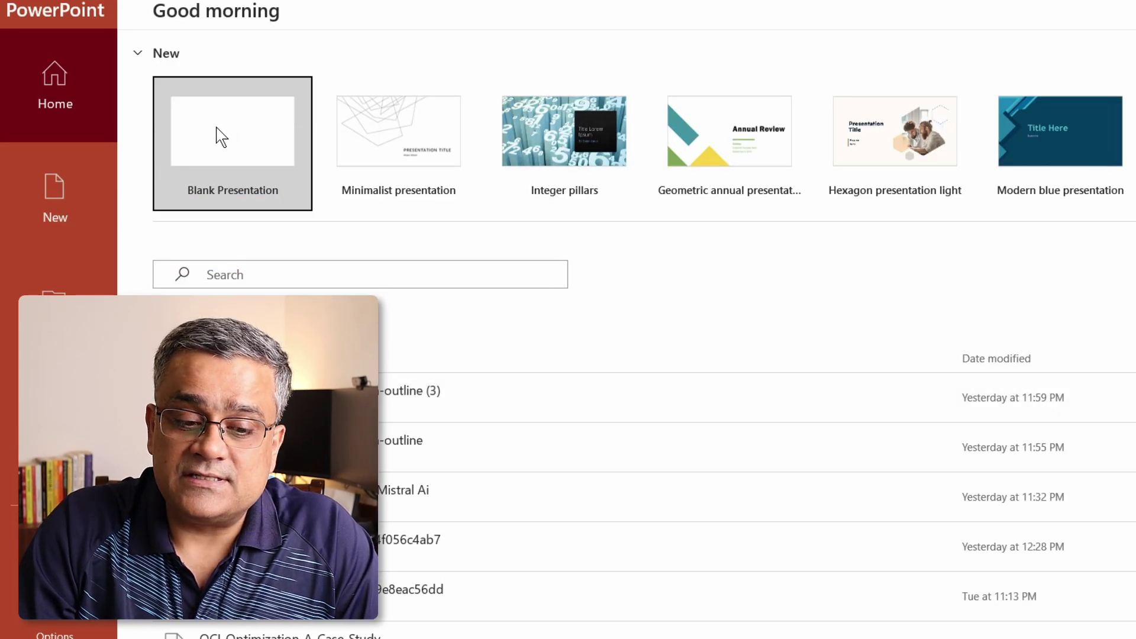
pyautogui.click(228, 135)
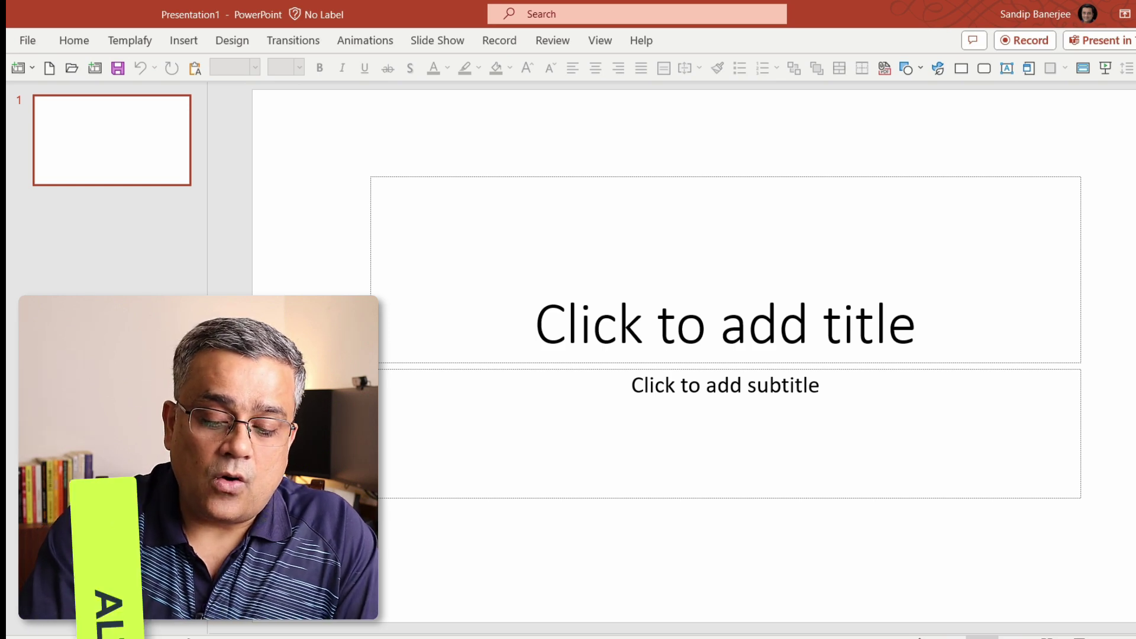
# Open the VBA editor, insert a new module into the presentation's project and paste the copied code into it
pyautogui.hotkey('alt', 'F11')
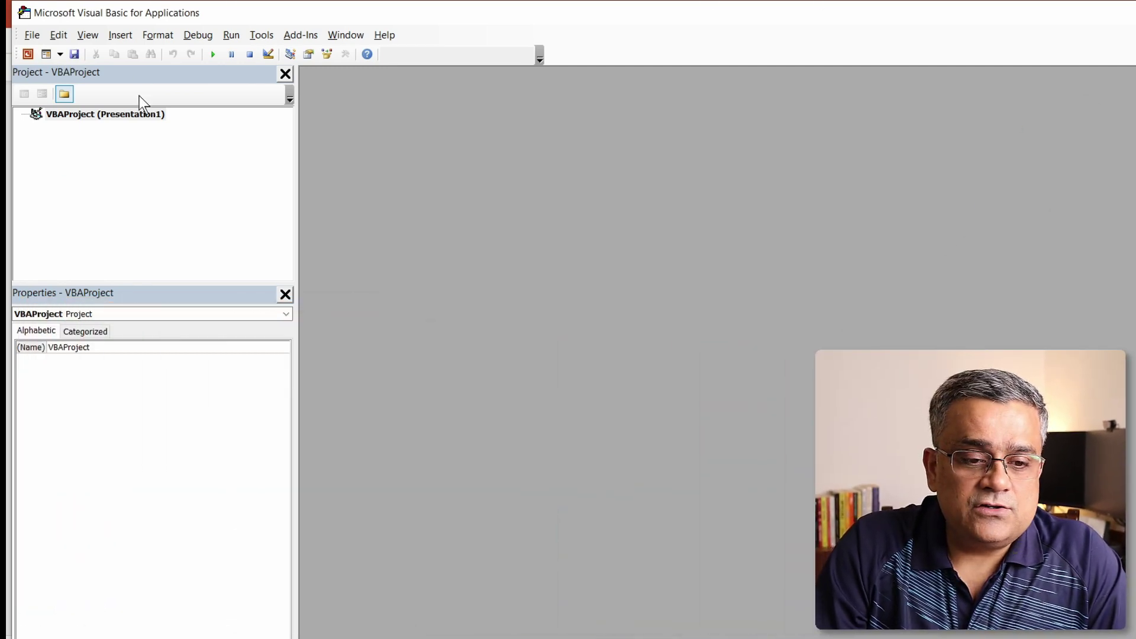
pyautogui.rightClick(138, 113)
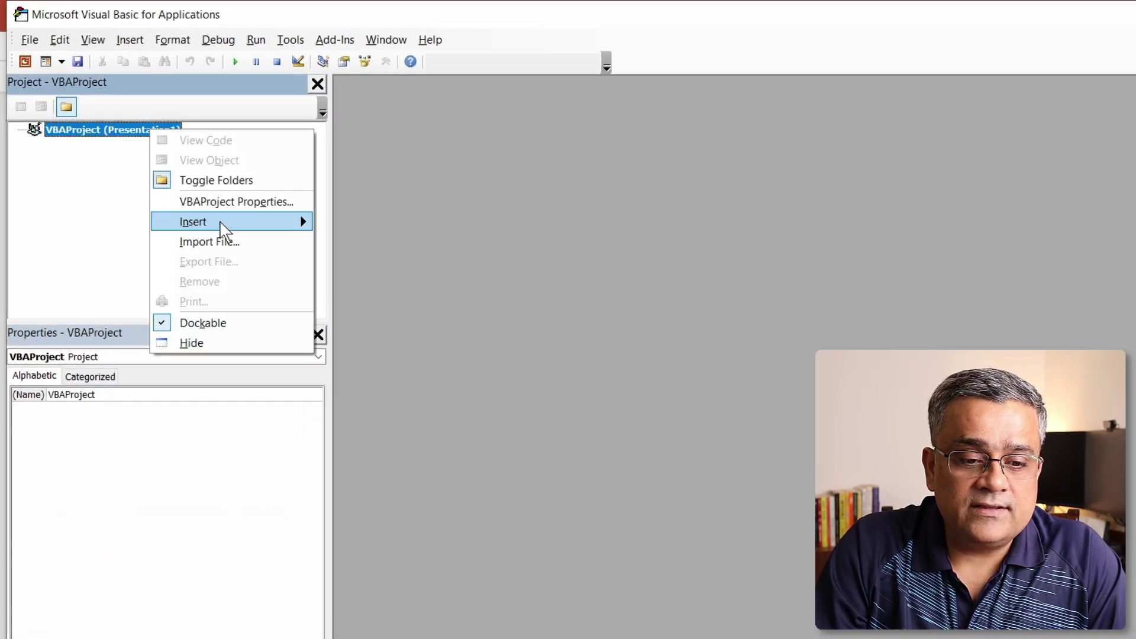
pyautogui.moveTo(224, 231)
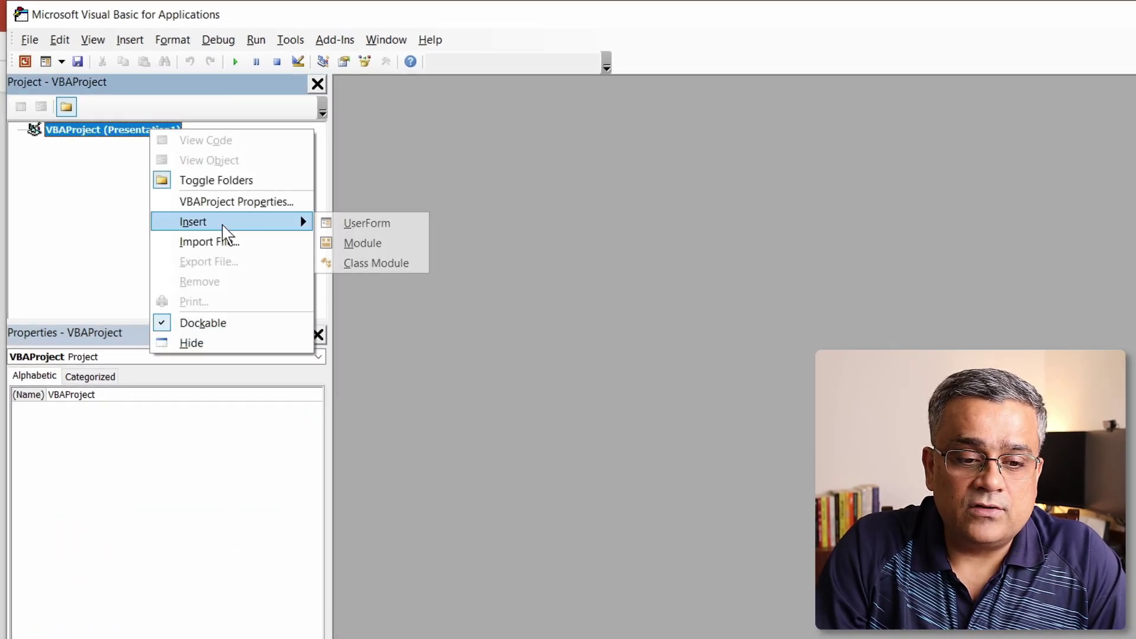
pyautogui.click(364, 243)
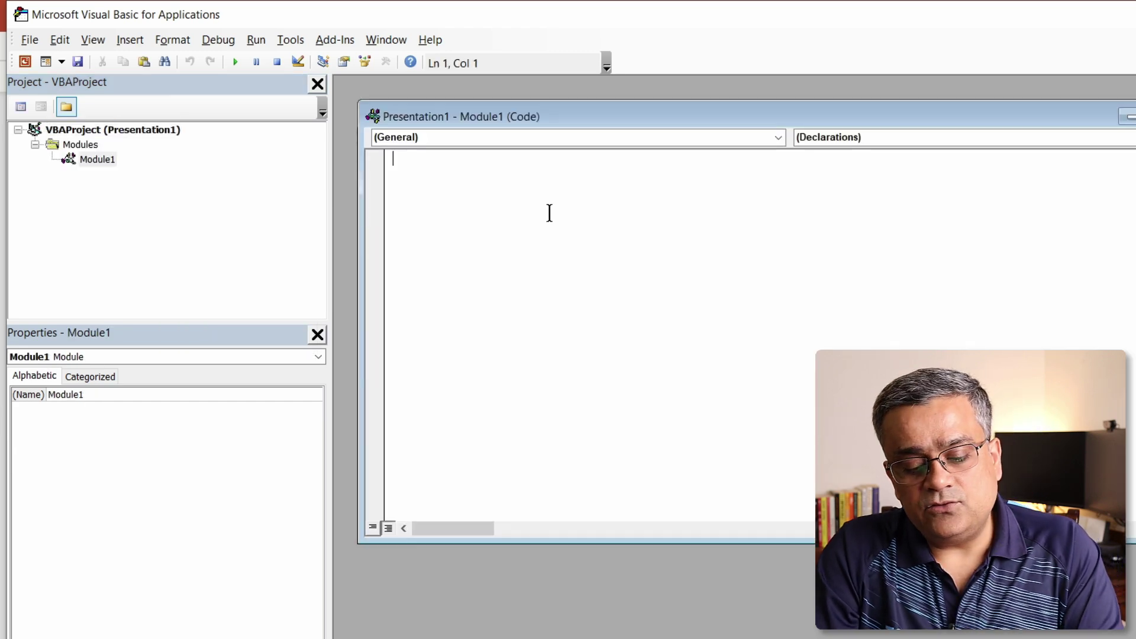
pyautogui.hotkey('ctrl', 'v')
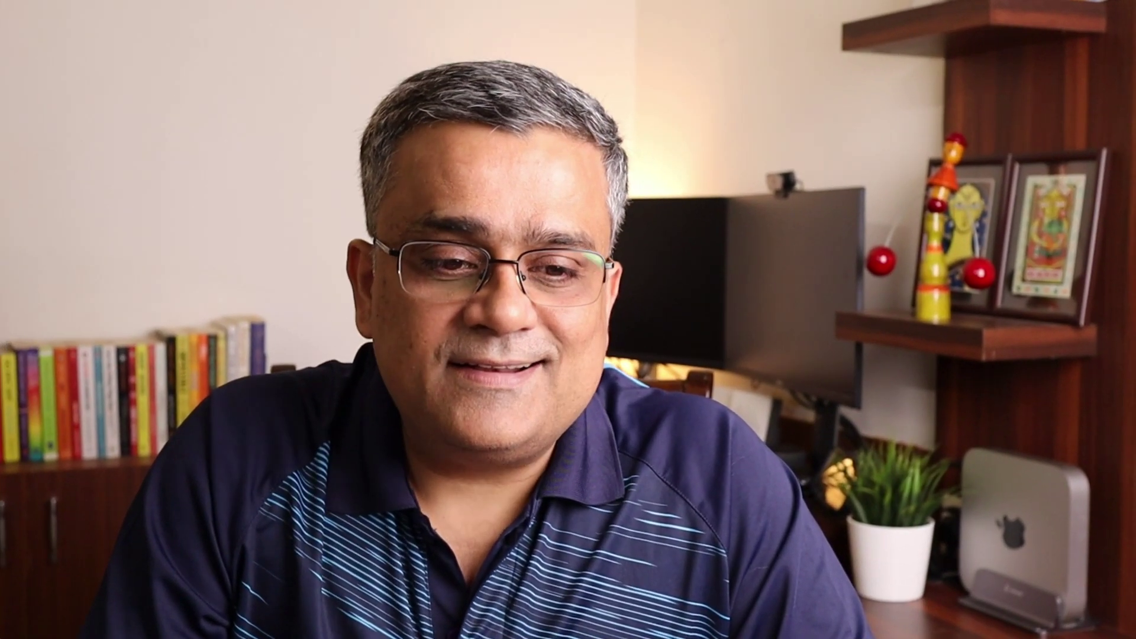
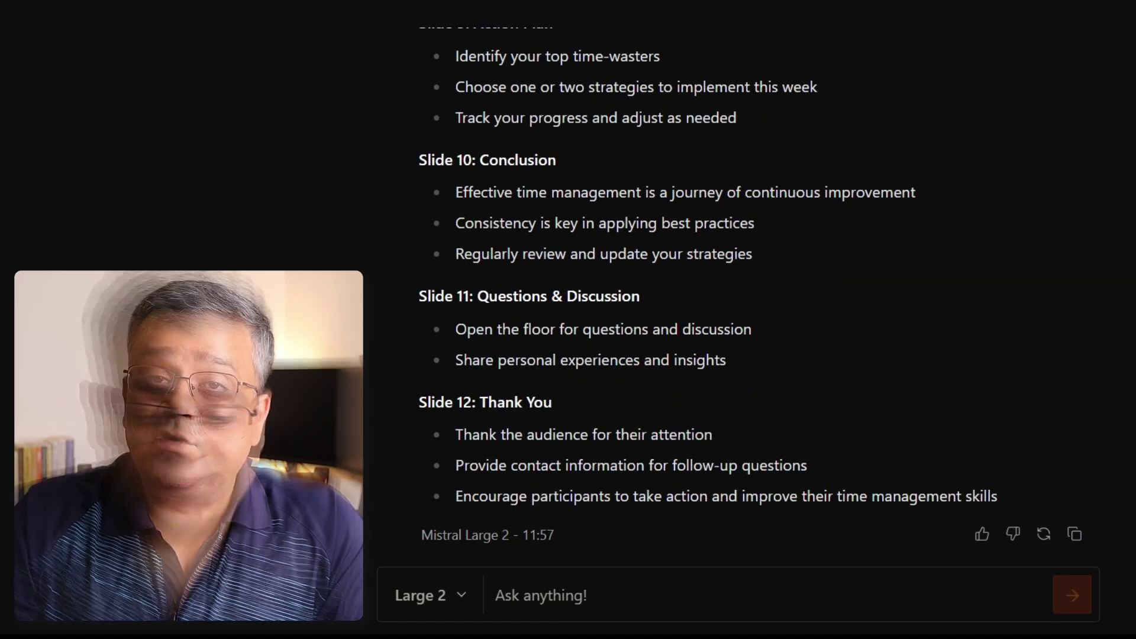
# Ask the Mistral chat to output the slide text in a format PowerPoint can import as an outline file, and copy the returned outline
pyautogui.write('I would like to import these text as outline using PowerPoint. Please give me the output in a supported format which can be imported as an outline file.')
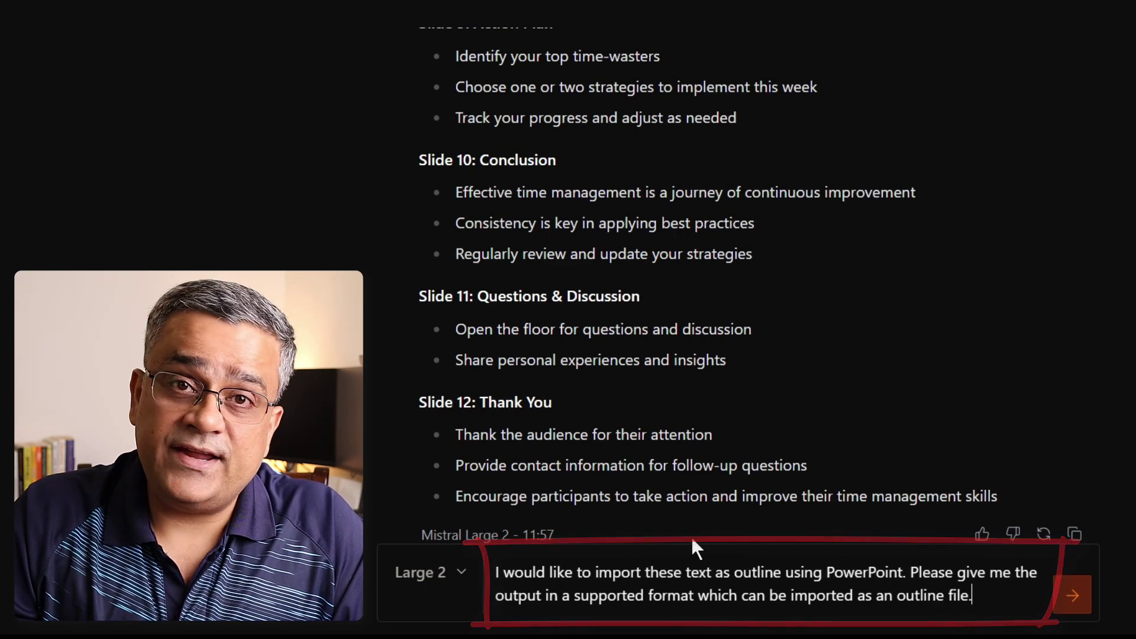
pyautogui.press('Return')
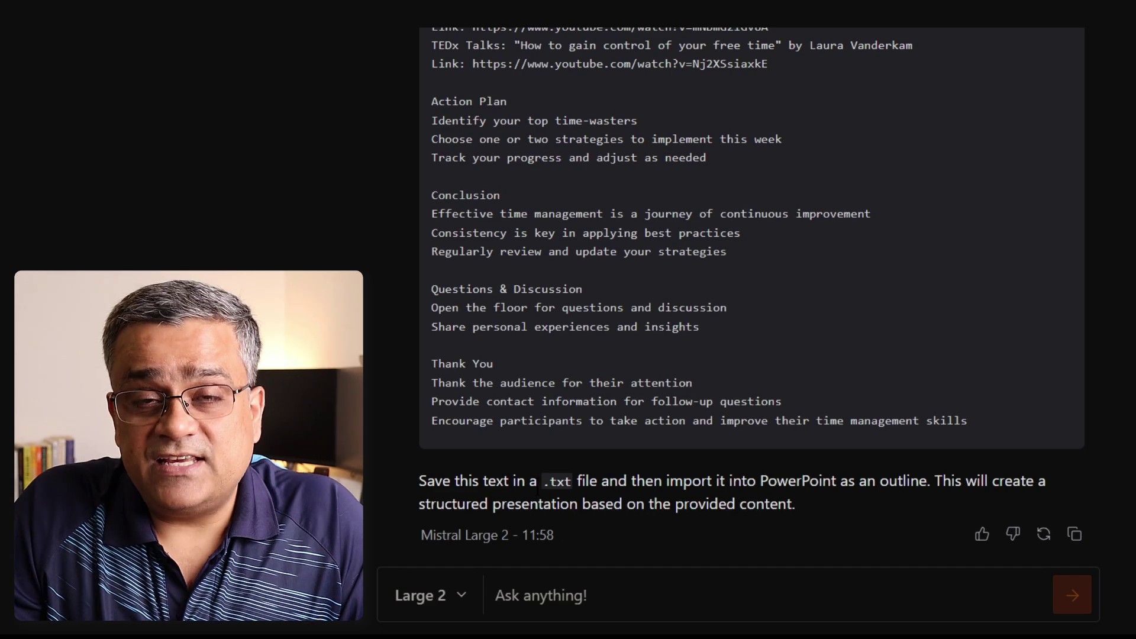
pyautogui.scroll(15, 984, 223)
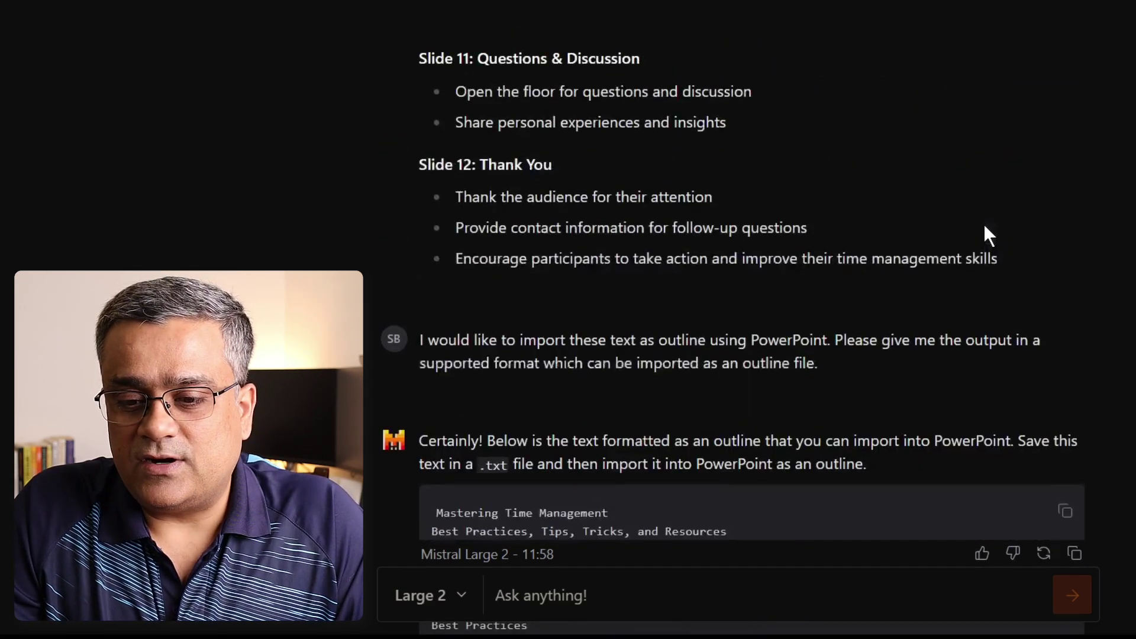
pyautogui.scroll(-3, 1018, 272)
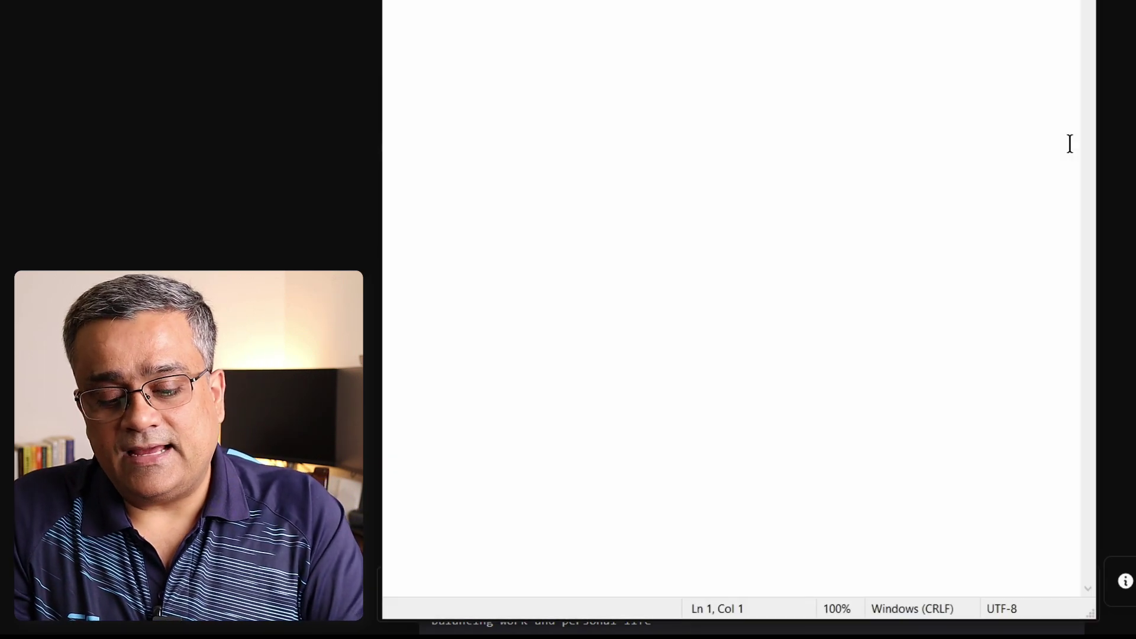
# Paste the outline into an empty Notepad document and save it in Downloads as a text file named PPT-Outline
pyautogui.hotkey('ctrl', 'v')
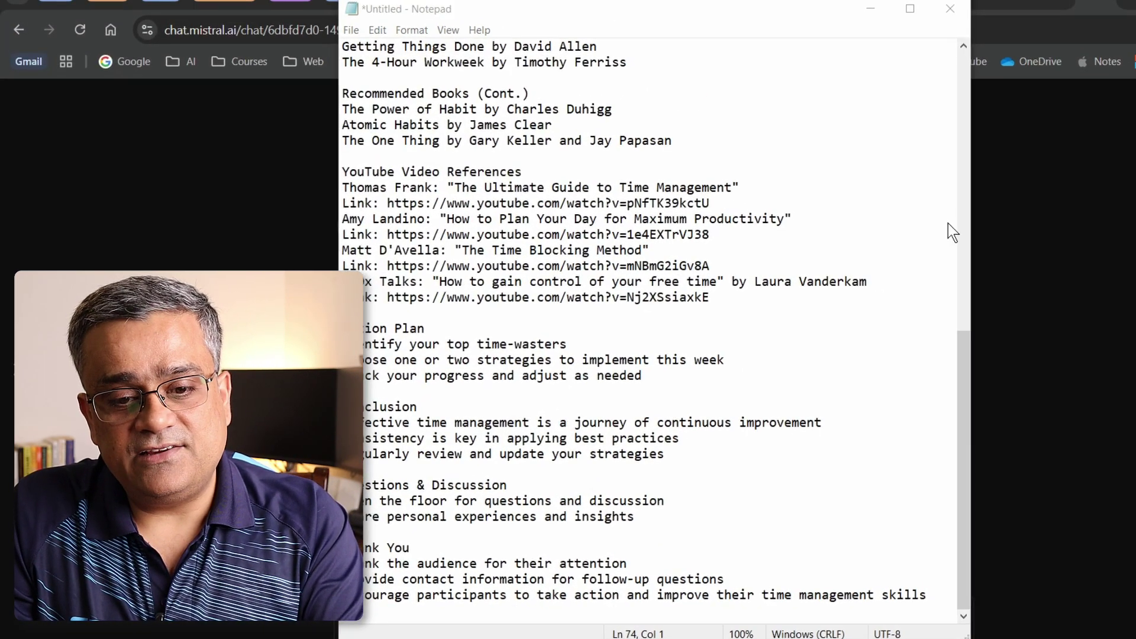
pyautogui.hotkey('ctrl', 's')
pyautogui.write('PPT')
pyautogui.write('-Outline')
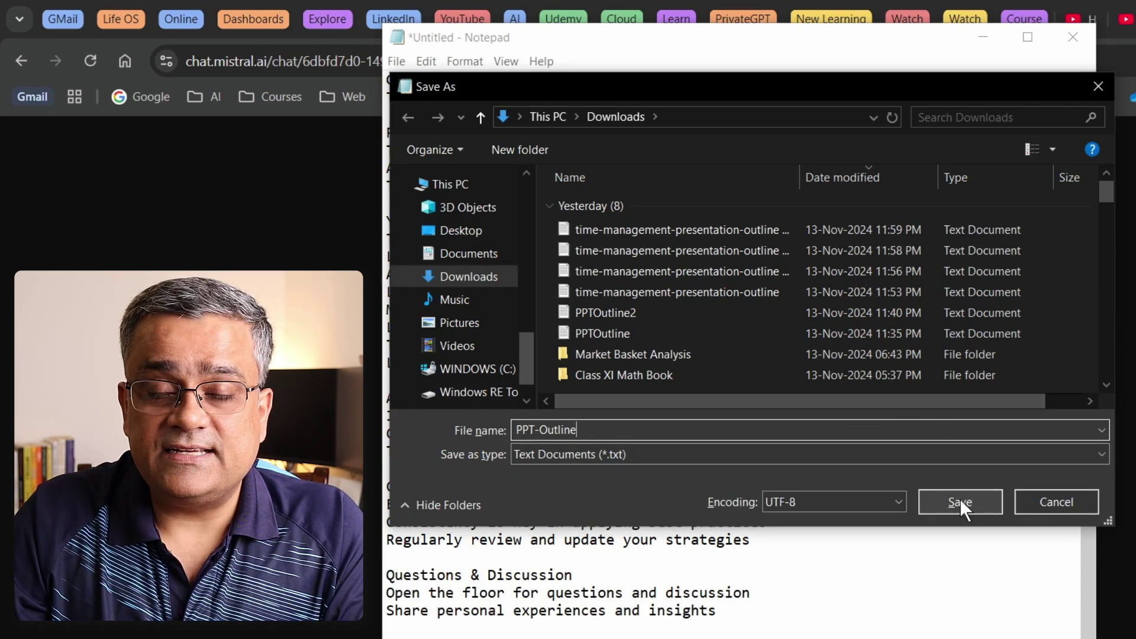
pyautogui.click(960, 502)
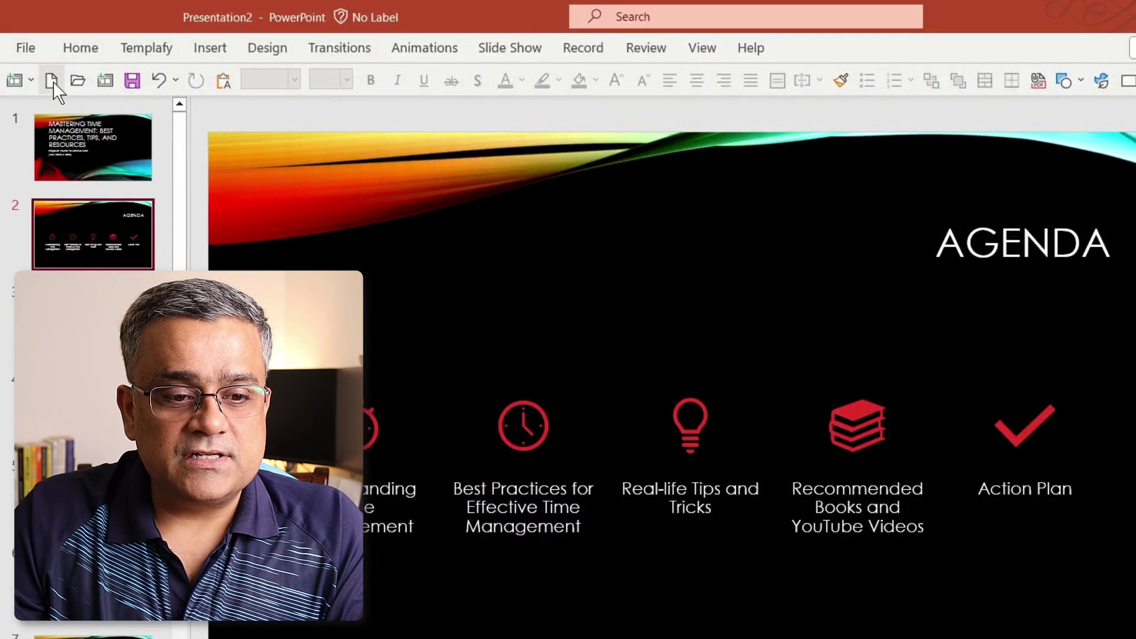
# Create a blank presentation and import its slides from the PPT-Outline text file in Downloads
pyautogui.click(52, 81)
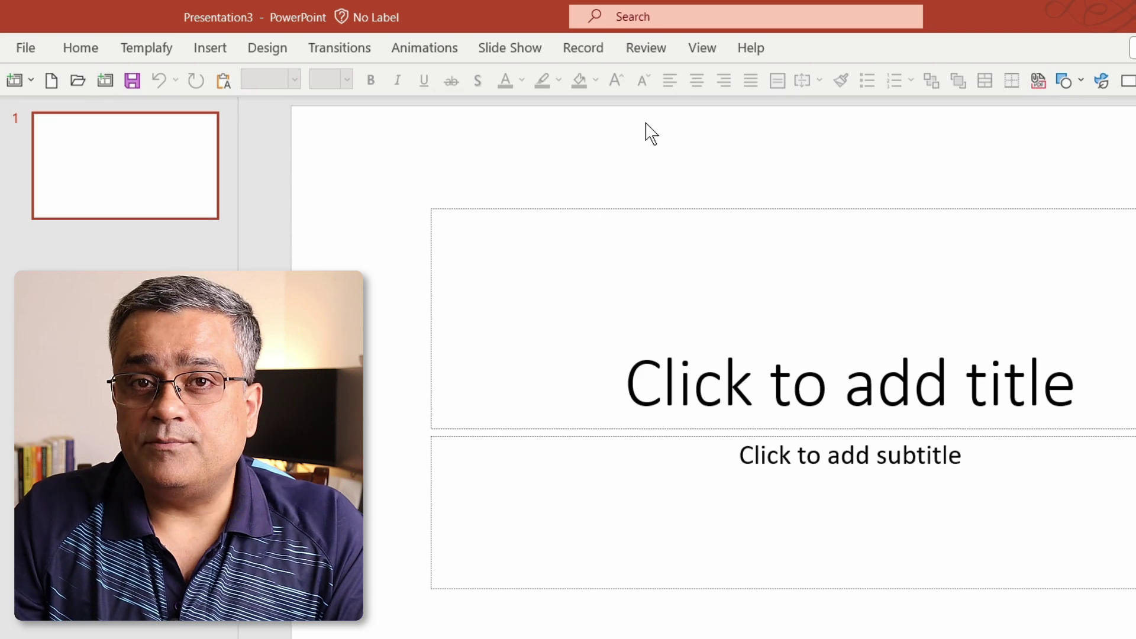
pyautogui.click(91, 41)
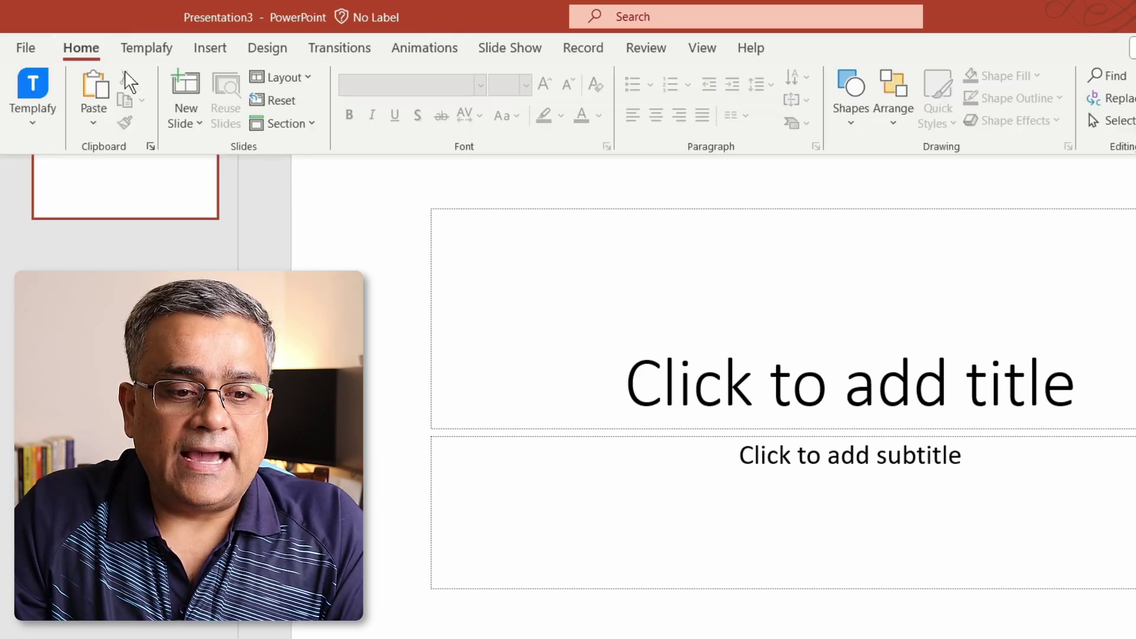
pyautogui.click(190, 128)
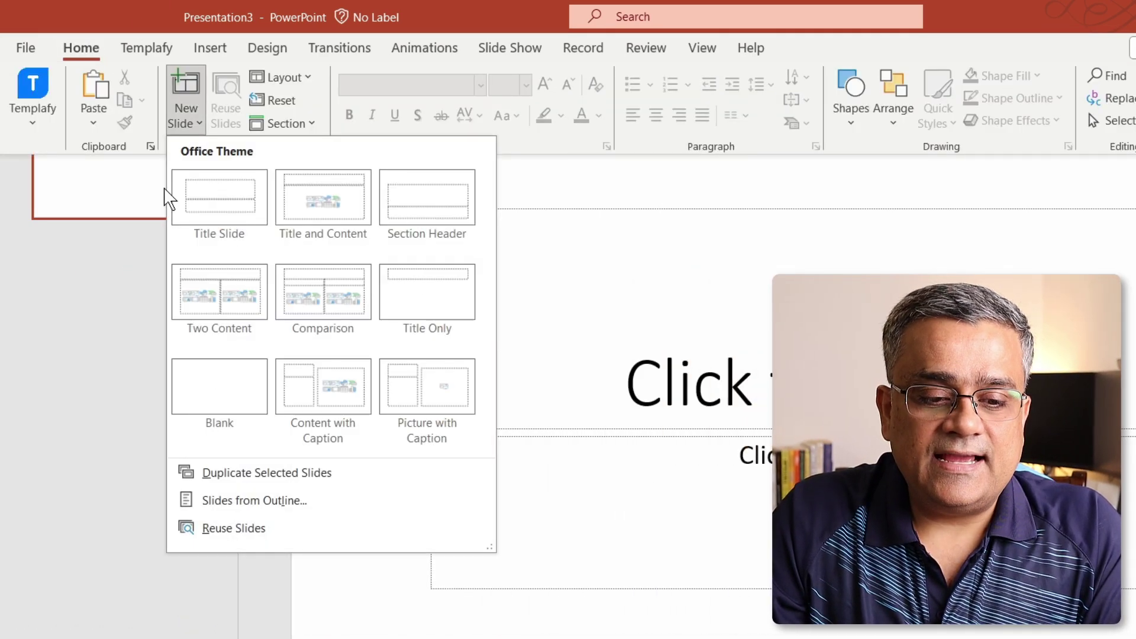
pyautogui.click(237, 503)
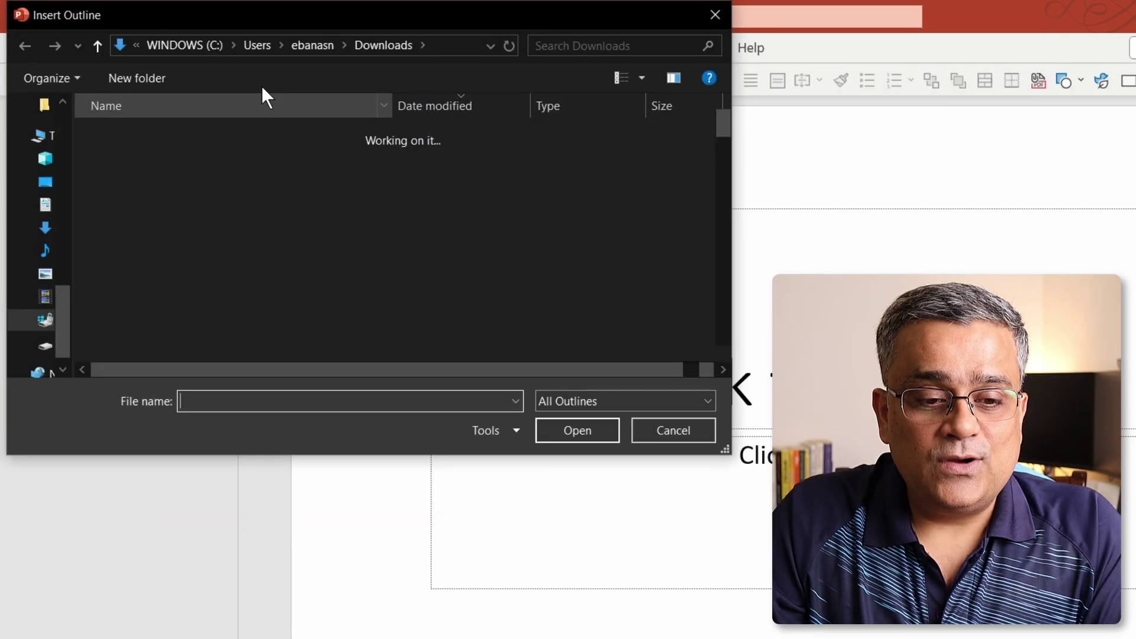
pyautogui.click(130, 165)
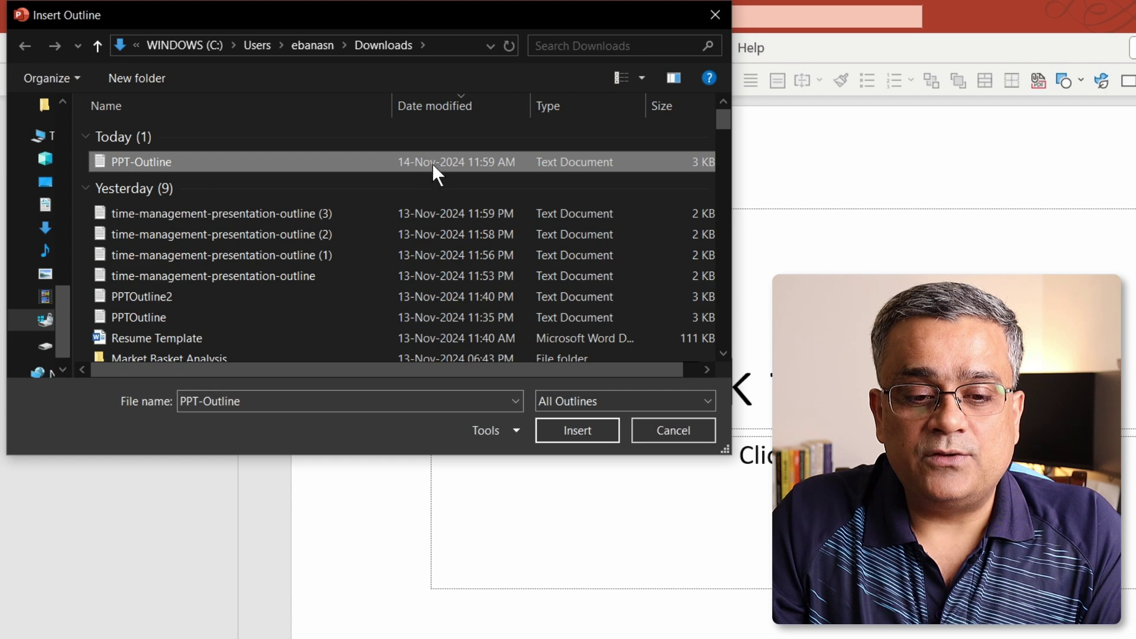
pyautogui.click(577, 428)
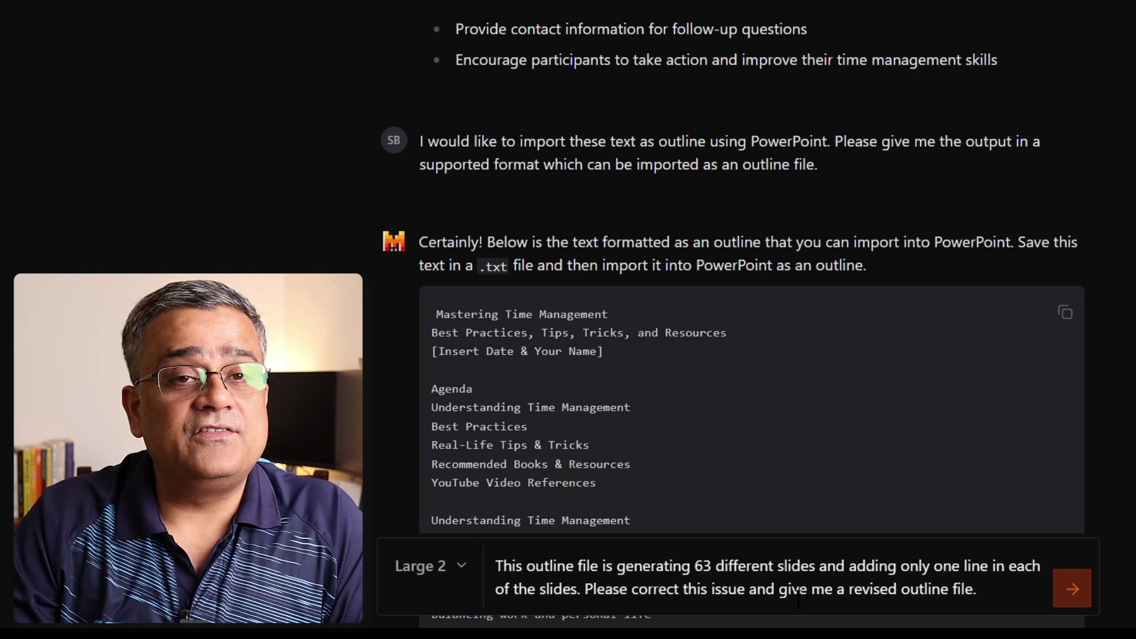
# Ask the Mistral chat for a revised outline file that fixes the 63 one-line slides, and copy the returned outline
pyautogui.press('Return')
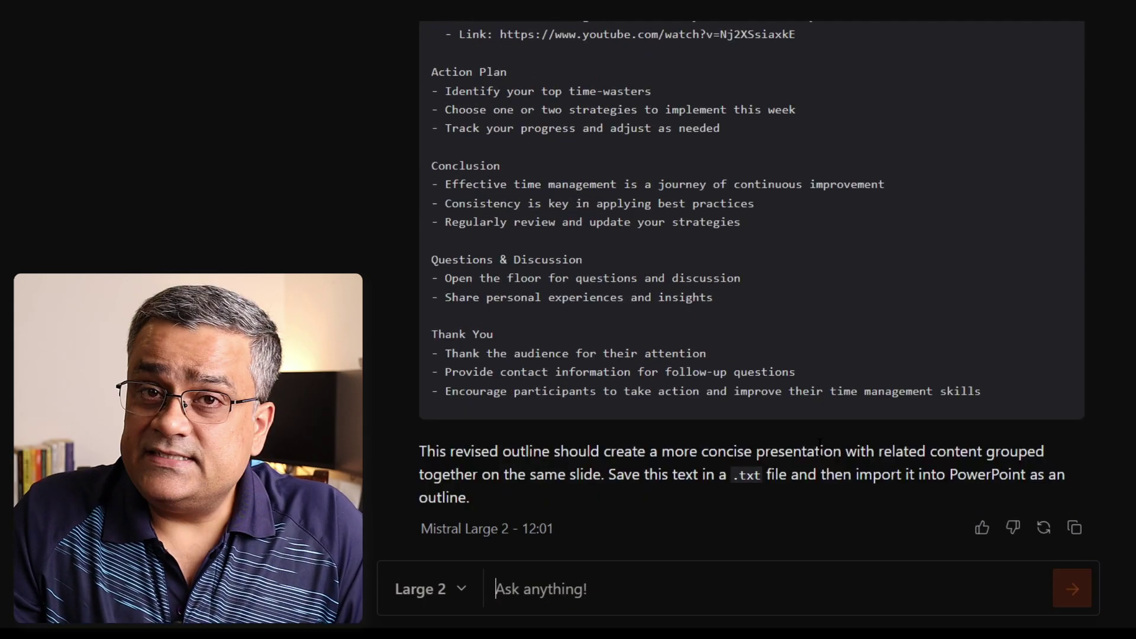
pyautogui.scroll(20, 870, 330)
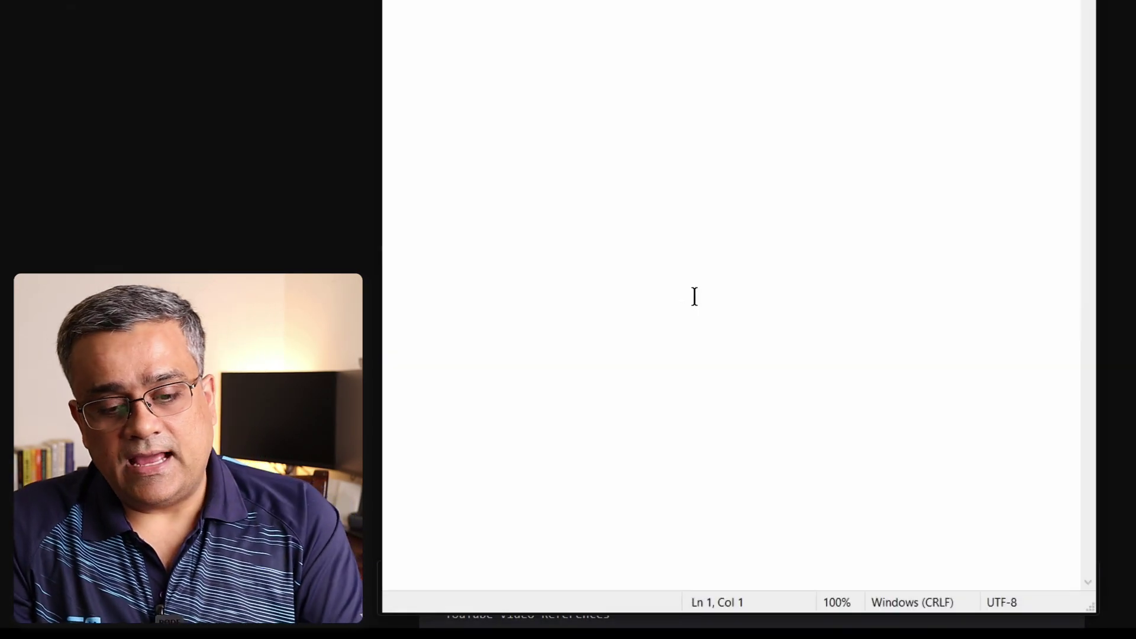
# Paste the revised outline into an empty Notepad document, save it in Downloads as PPT-Outline2, and close Notepad
pyautogui.hotkey('ctrl', 'v')
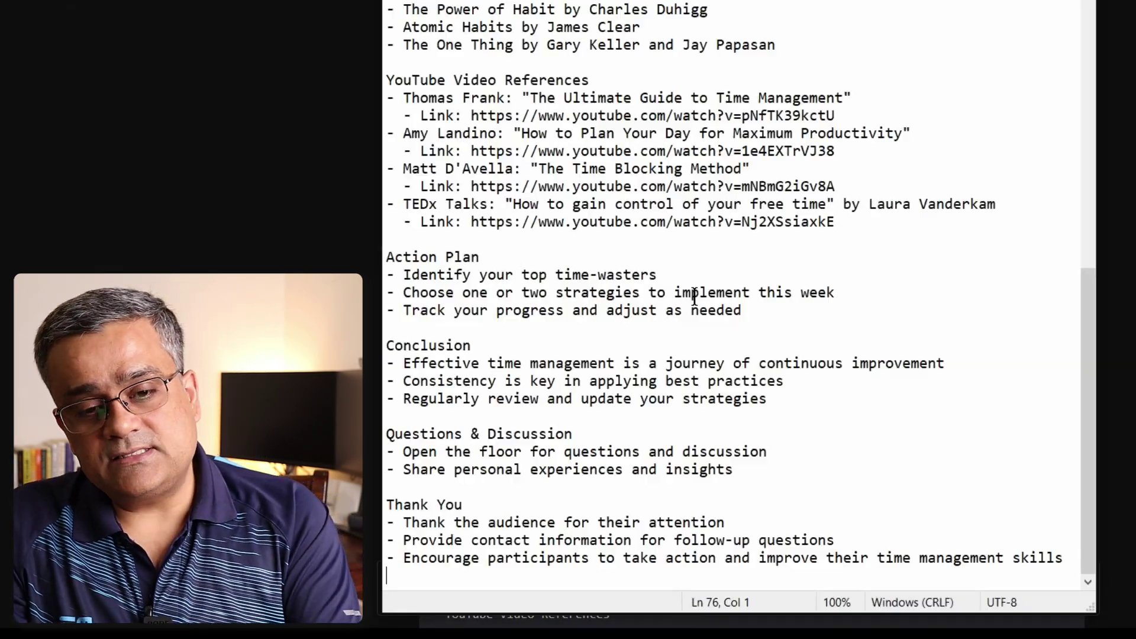
pyautogui.hotkey('ctrl', 's')
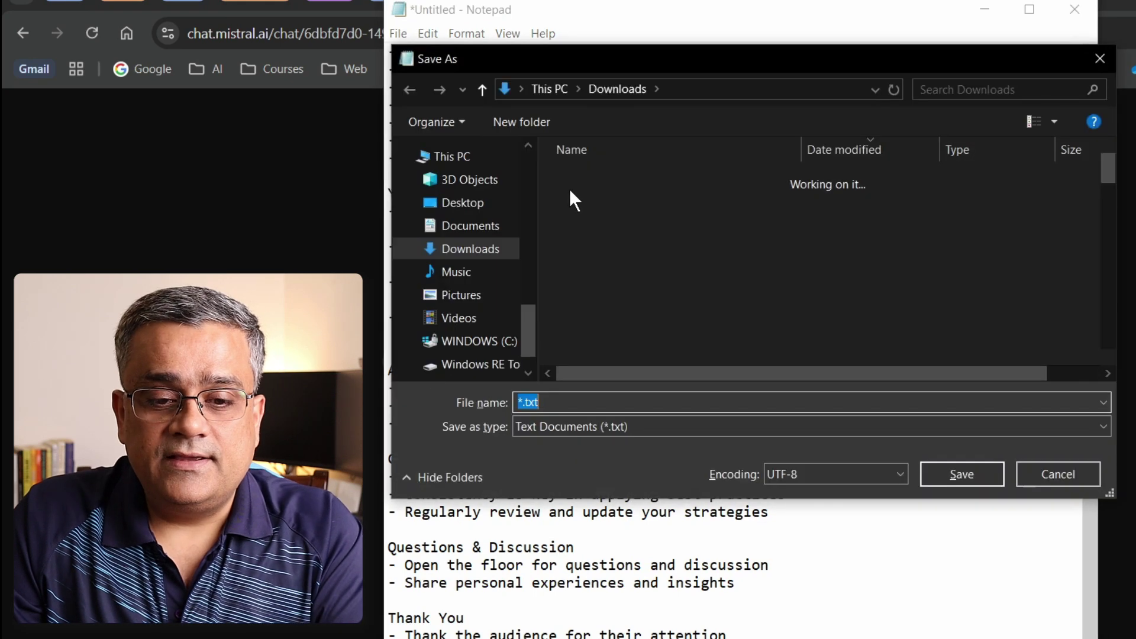
pyautogui.click(604, 201)
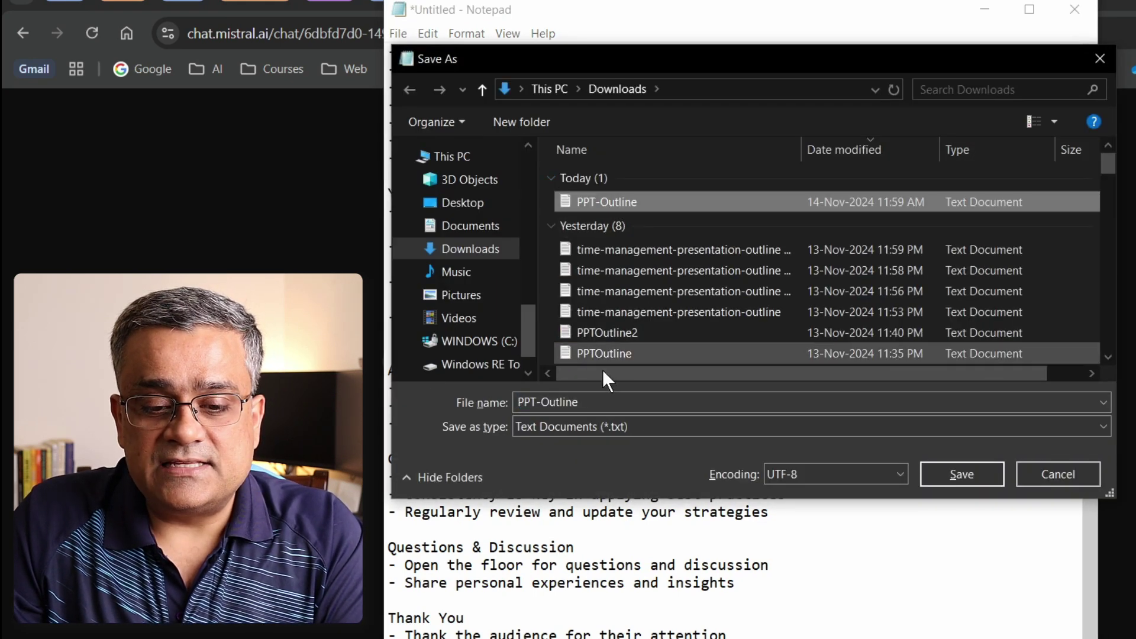
pyautogui.click(595, 406)
pyautogui.click(596, 406)
pyautogui.write('2')
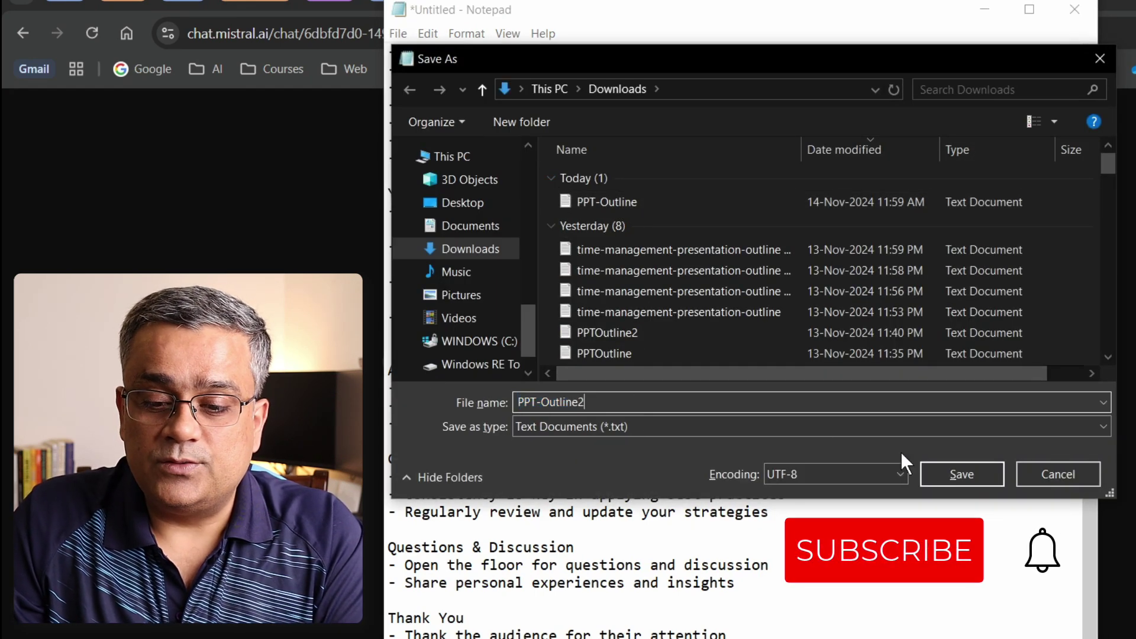
pyautogui.click(953, 467)
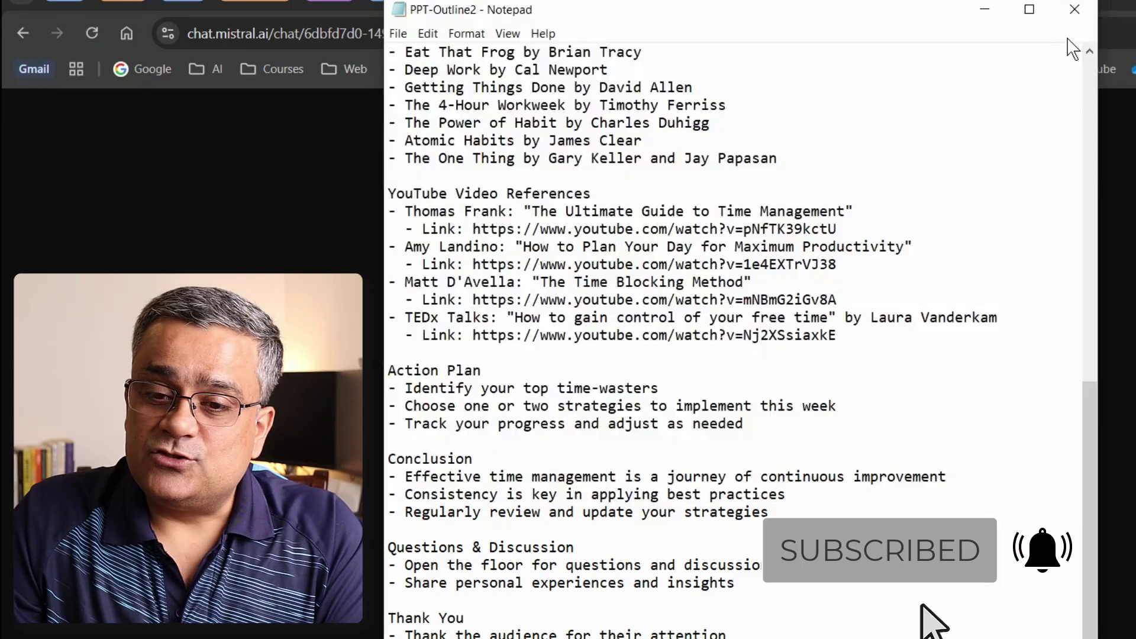
pyautogui.click(1073, 9)
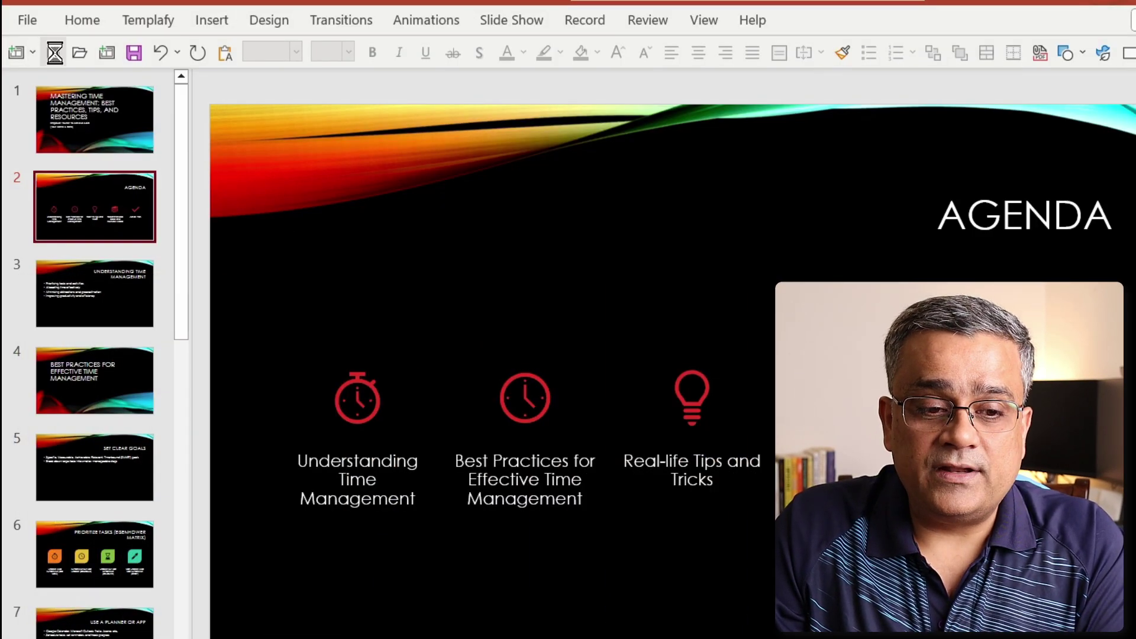
# Create another blank presentation in PowerPoint and import its slides from the PPT-Outline2 text file
pyautogui.click(53, 53)
pyautogui.click(75, 26)
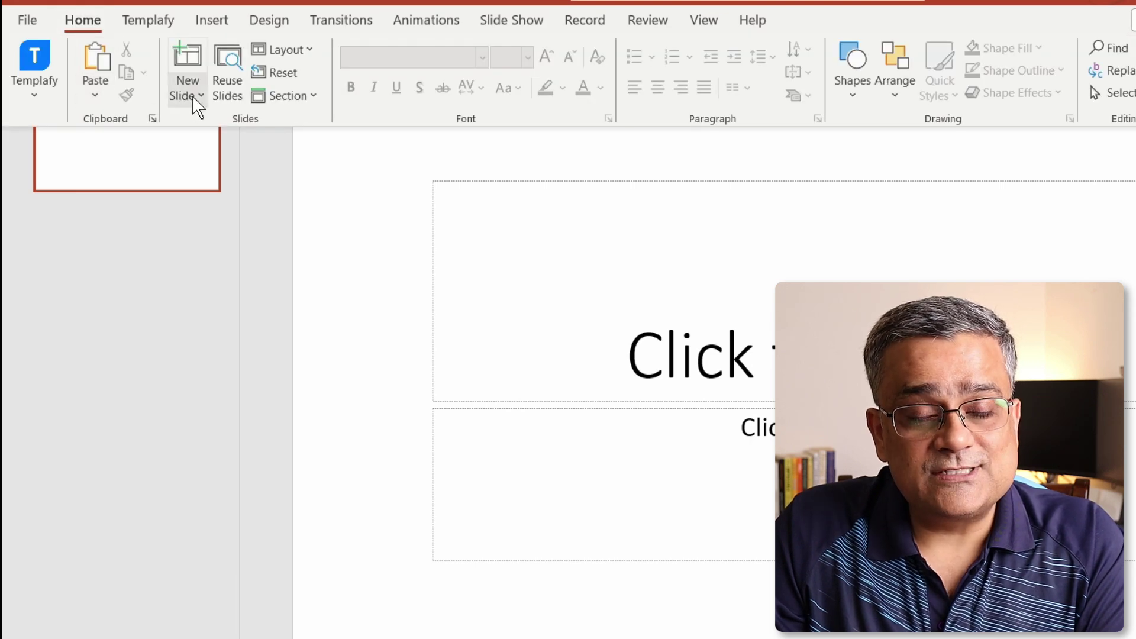
pyautogui.click(195, 102)
pyautogui.click(329, 475)
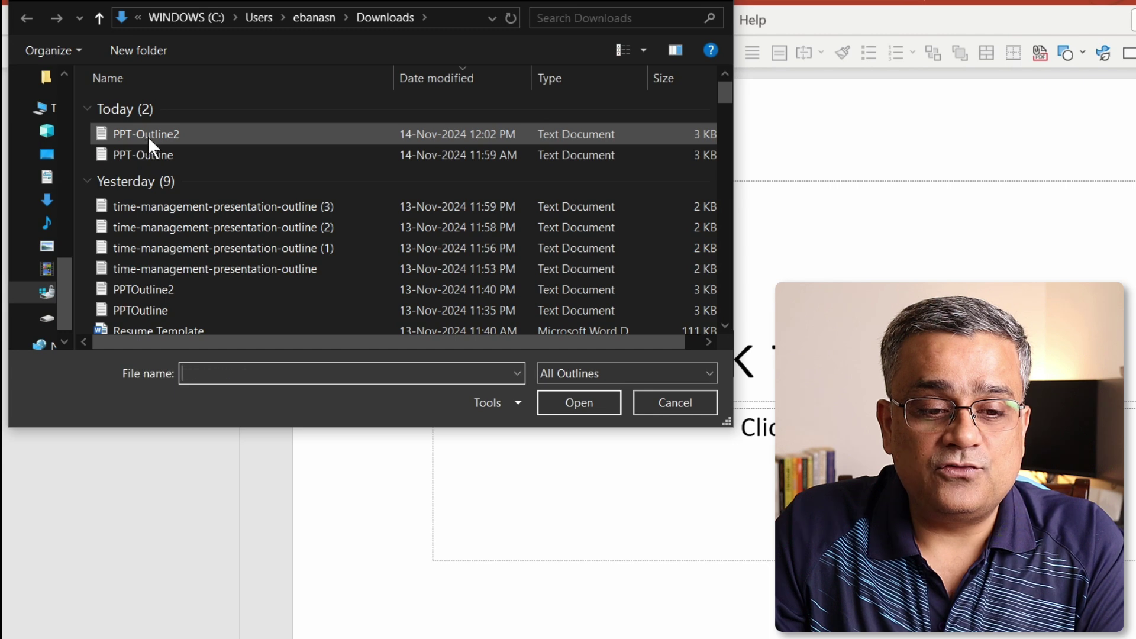
pyautogui.click(147, 136)
pyautogui.click(575, 405)
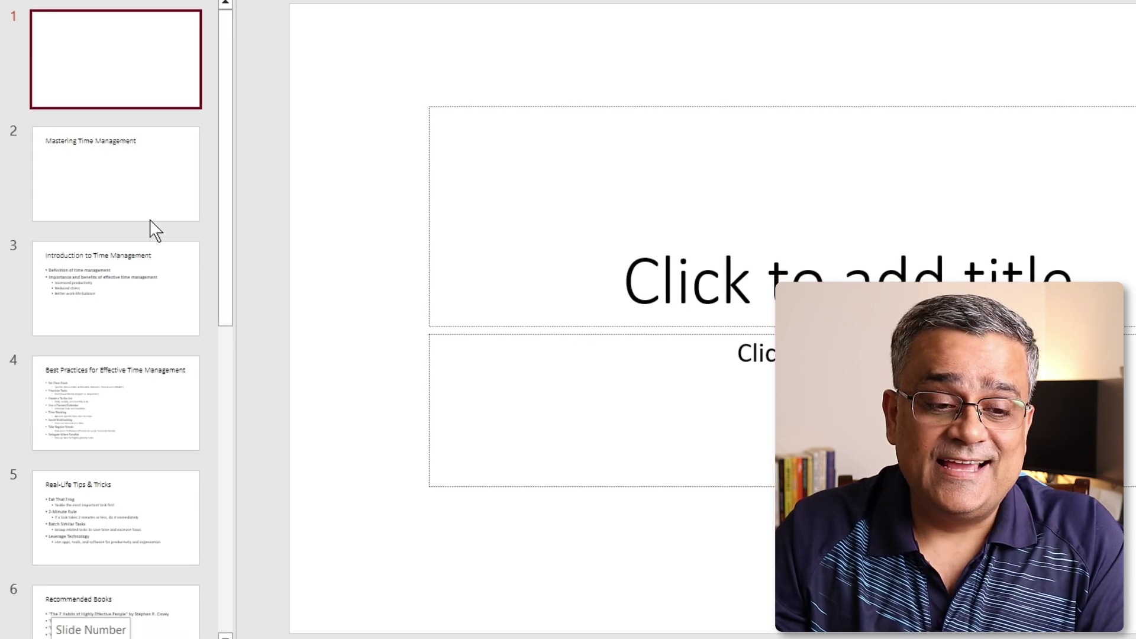
# Review the imported slides from Mastering Time Management through Recommended Books, checking their titles and bullet levels
pyautogui.click(142, 180)
pyautogui.click(121, 303)
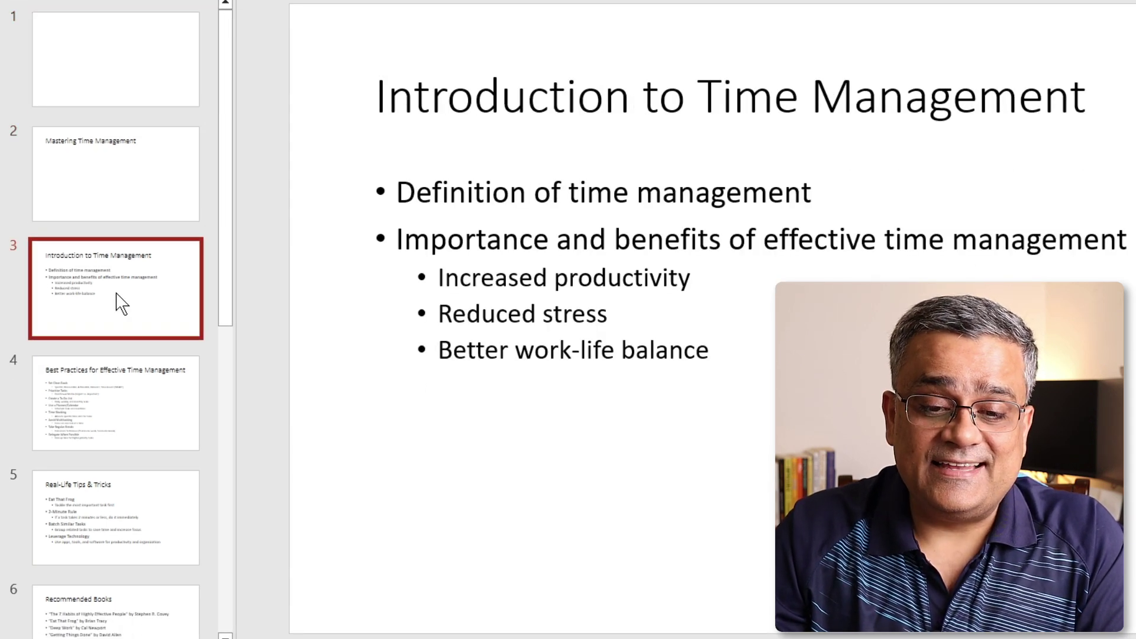
pyautogui.press('Down')
pyautogui.press('Down')
pyautogui.press('Down')
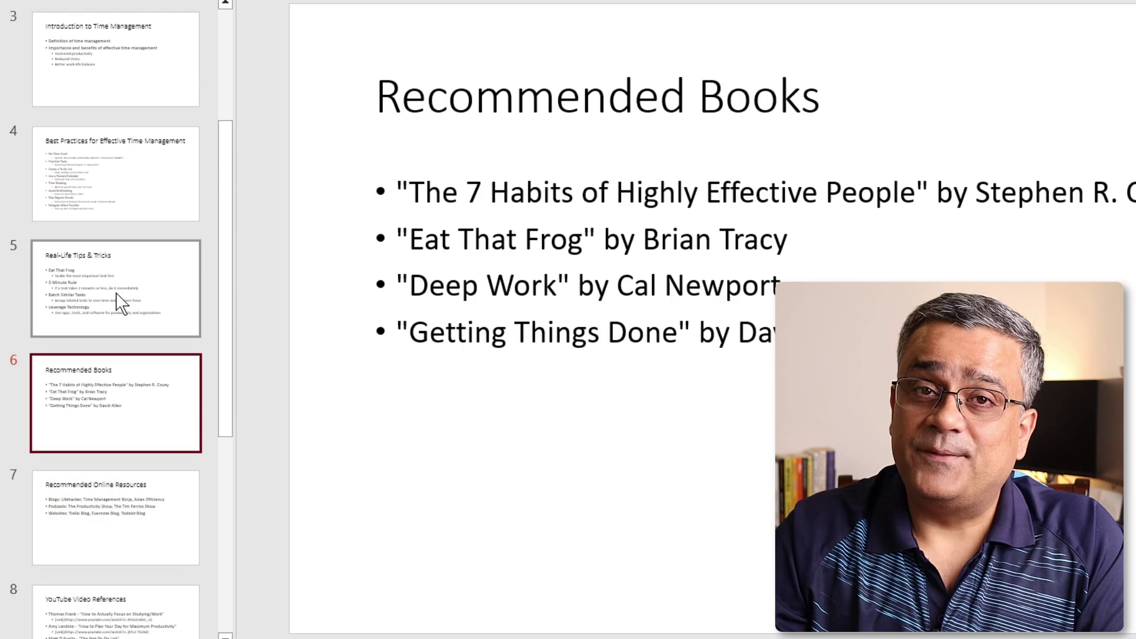
# Go back to the start of the presentation and delete the empty first slide
pyautogui.press('Up')
pyautogui.press('Up')
pyautogui.press('Up')
pyautogui.press('Up')
pyautogui.press('Up')
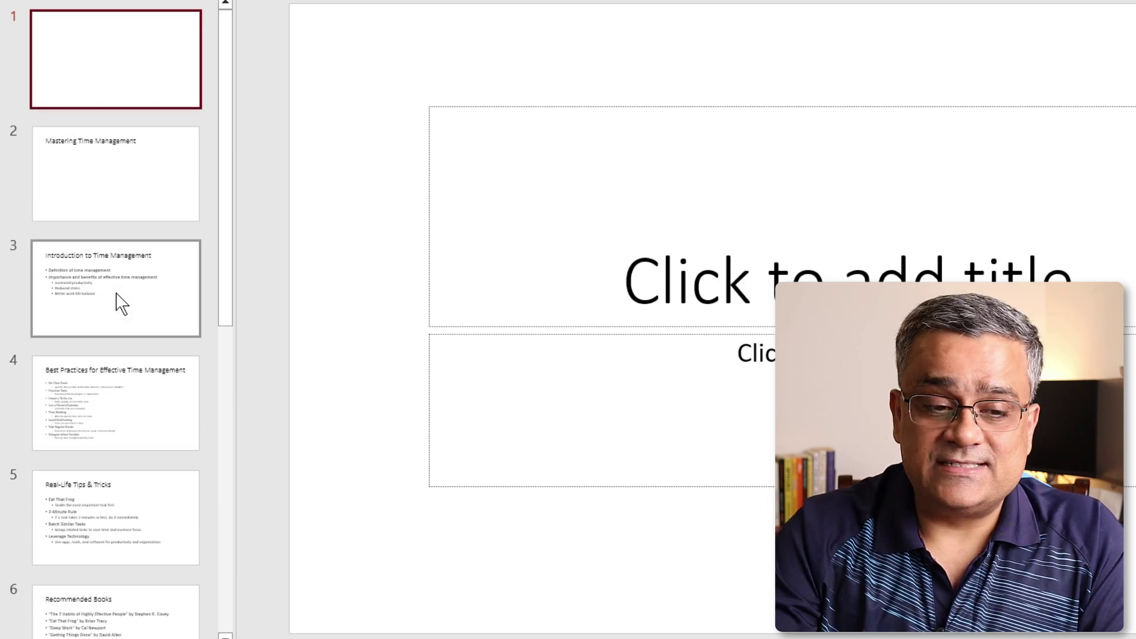
pyautogui.press('Delete')
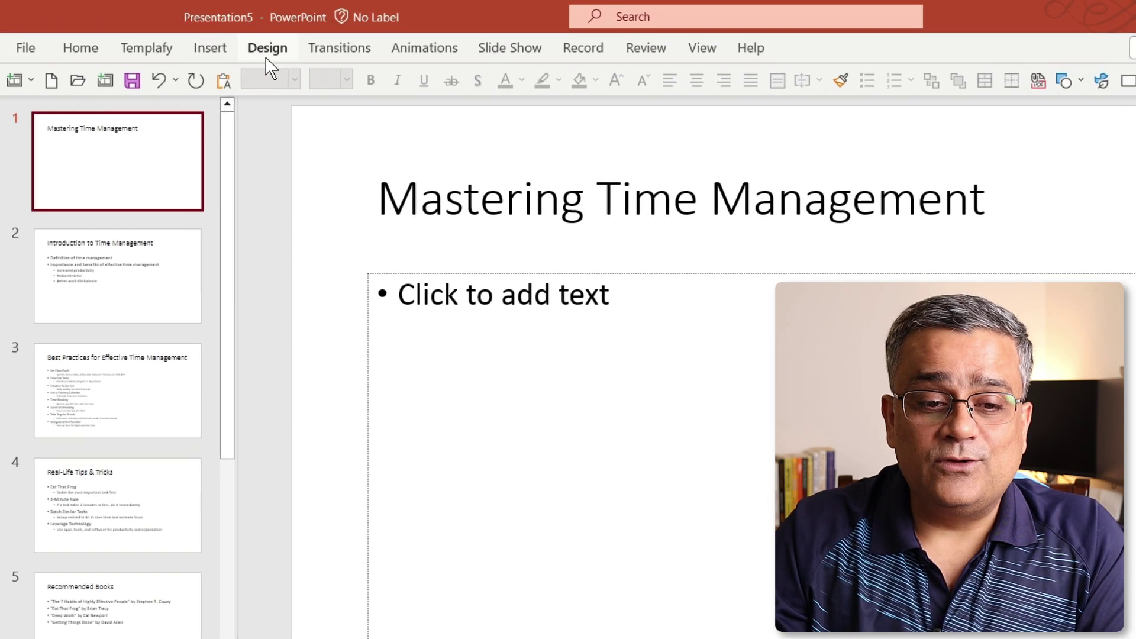
# Apply the Damask theme to the whole presentation and collapse the ribbon
pyautogui.click(271, 51)
pyautogui.click(821, 116)
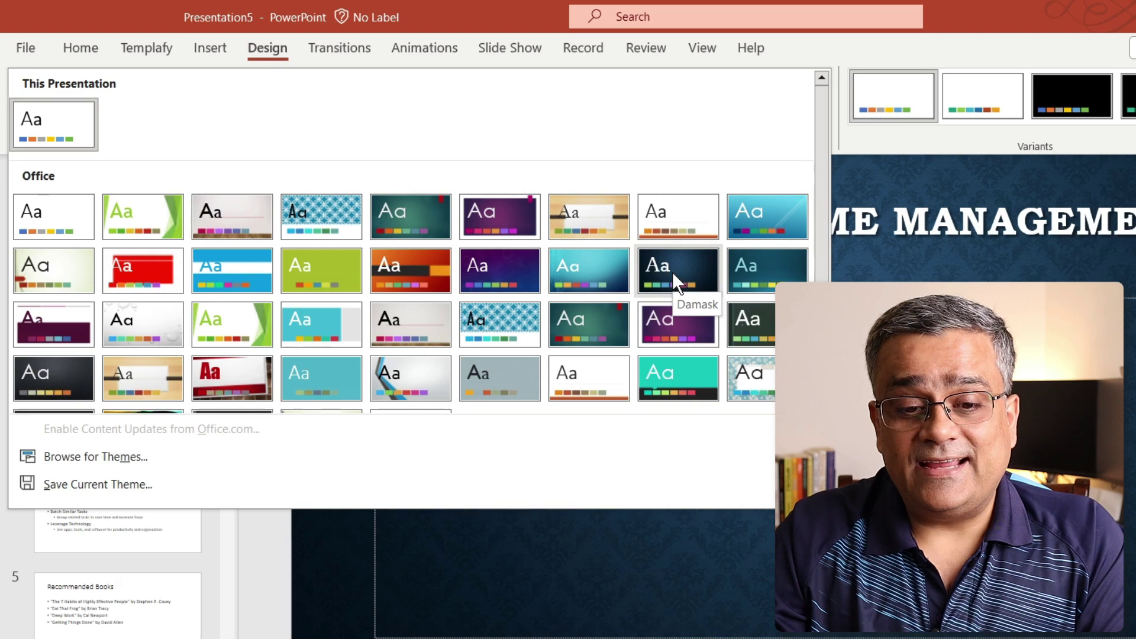
pyautogui.click(672, 271)
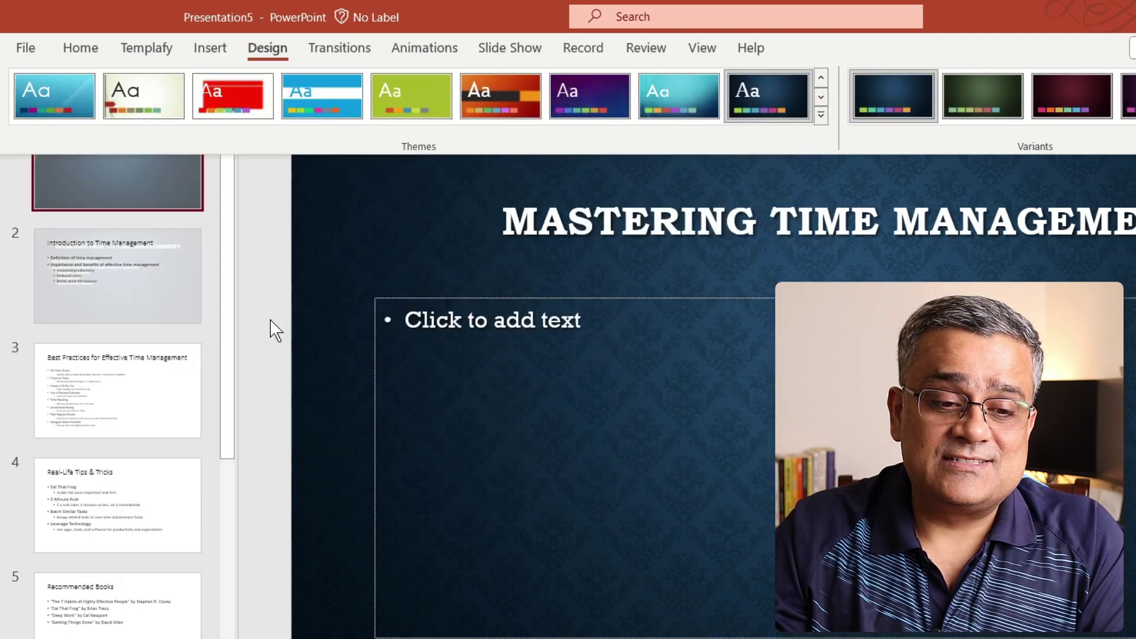
pyautogui.hotkey('ctrl', 'F1')
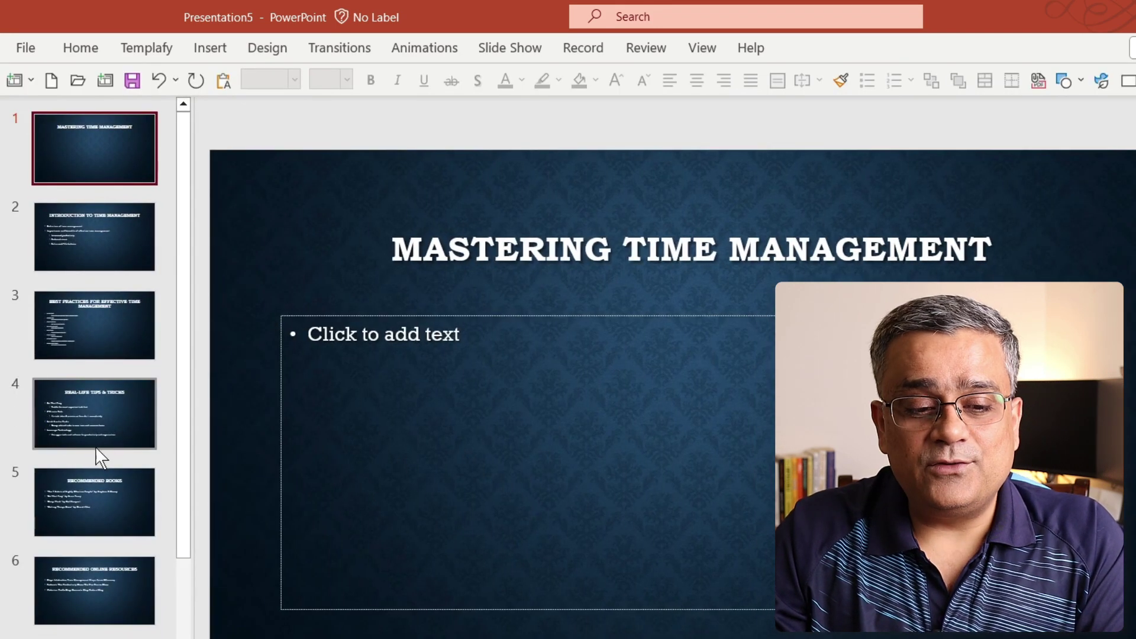
# Apply the Designer layout with four numbered coloured cards to the Real-Life Tips & Tricks slide
pyautogui.click(93, 412)
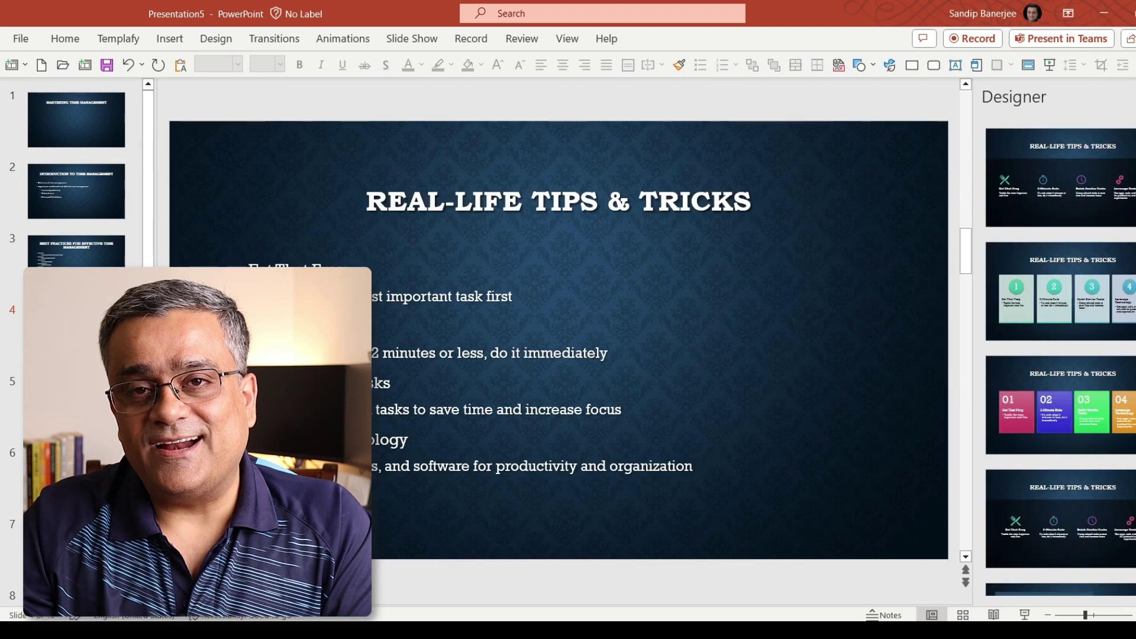
pyautogui.click(1134, 454)
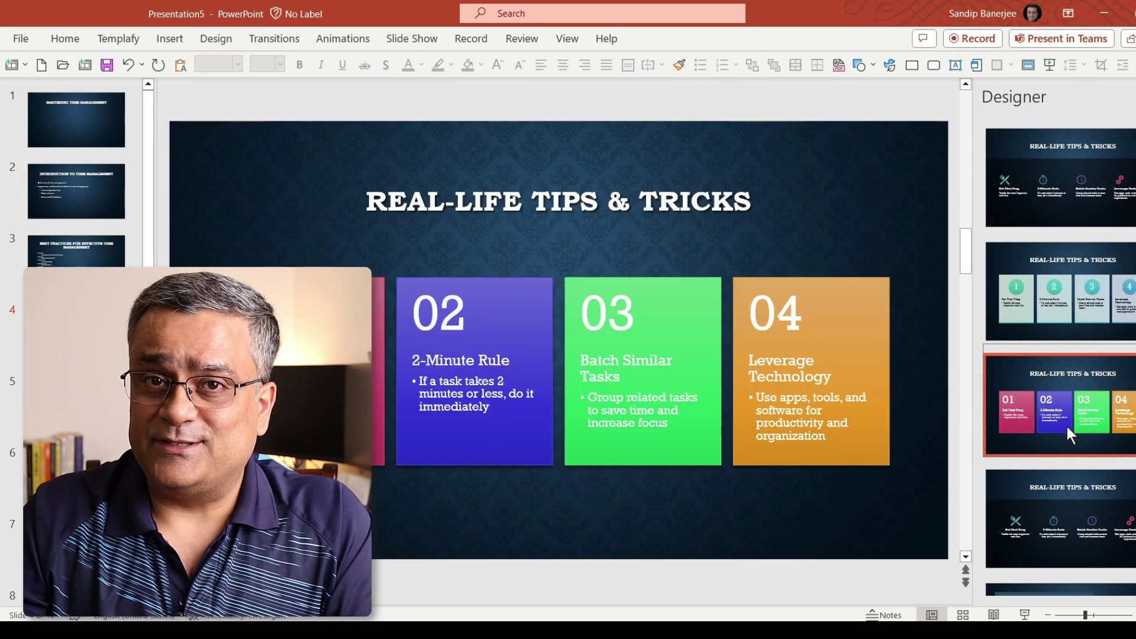